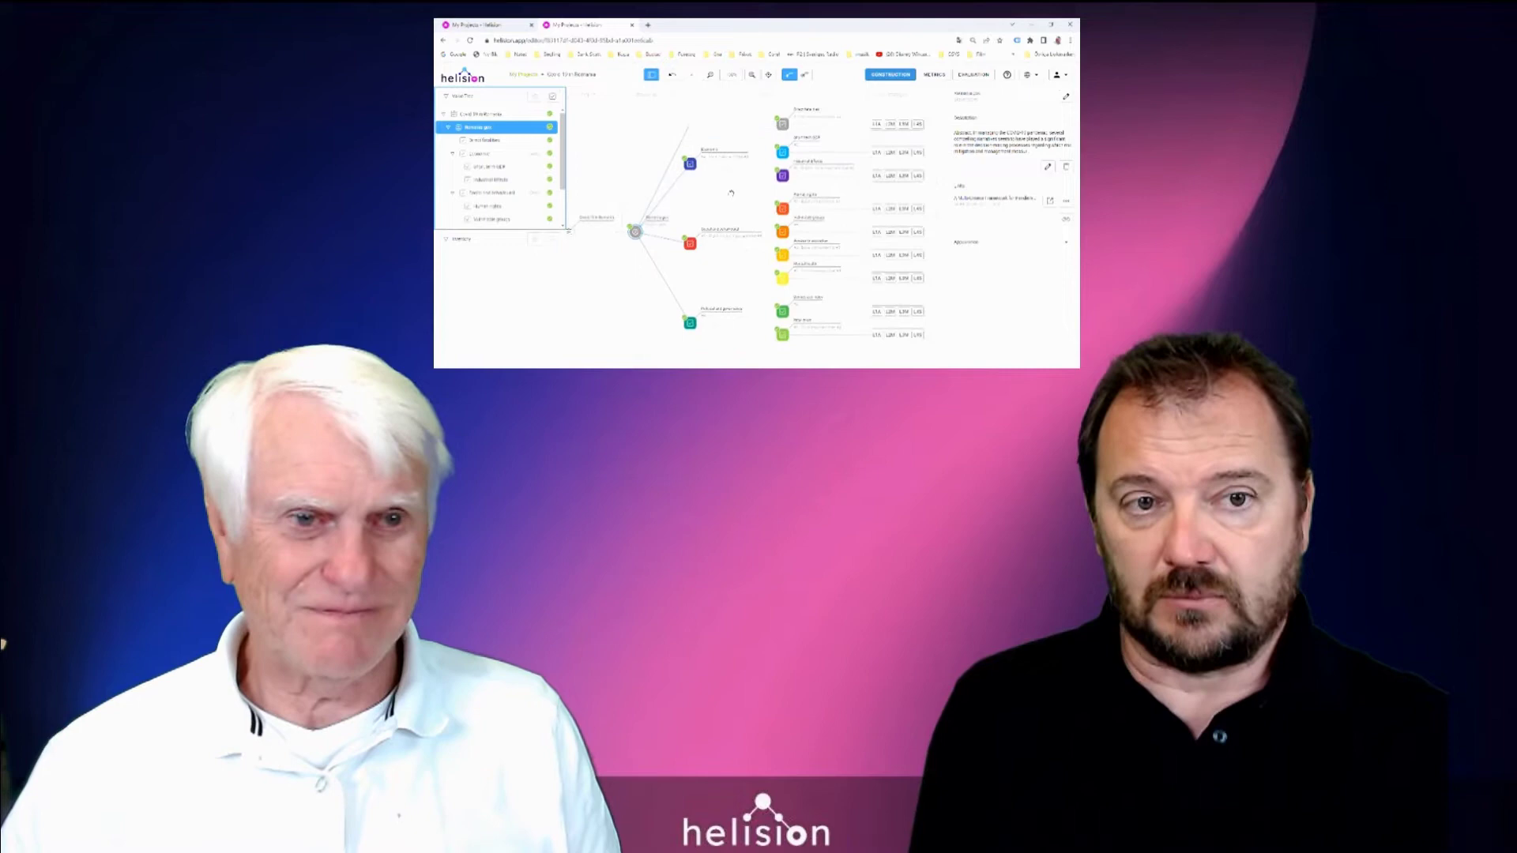
Step: Examine the Direct fatalities, Social and behavioural, and Political and governance criteria in the Covid 19 in Romania value tree
drag(739, 182, 705, 208)
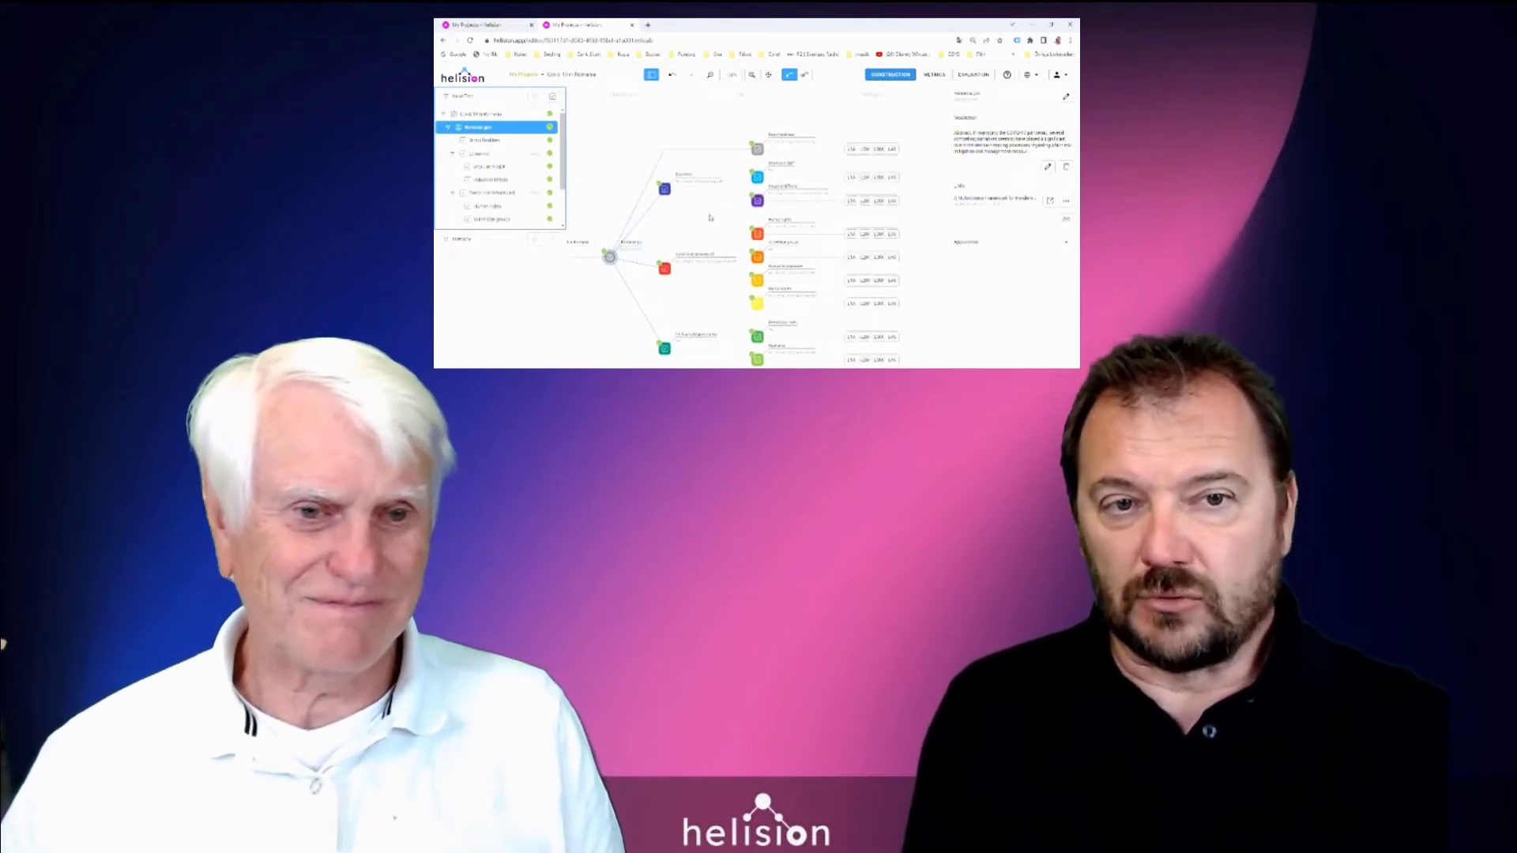
drag(702, 216, 706, 195)
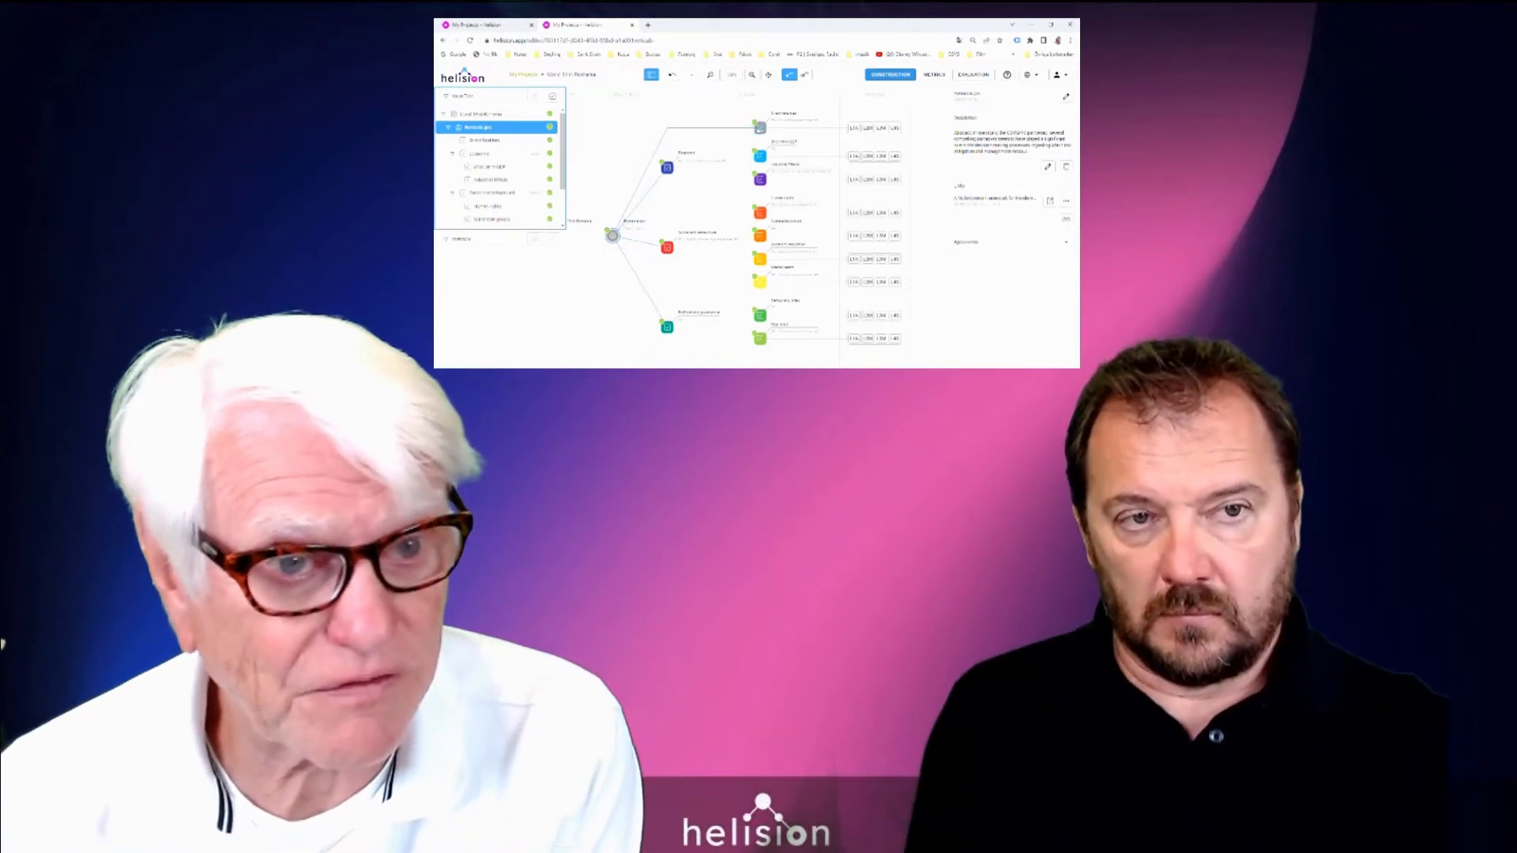
click(760, 127)
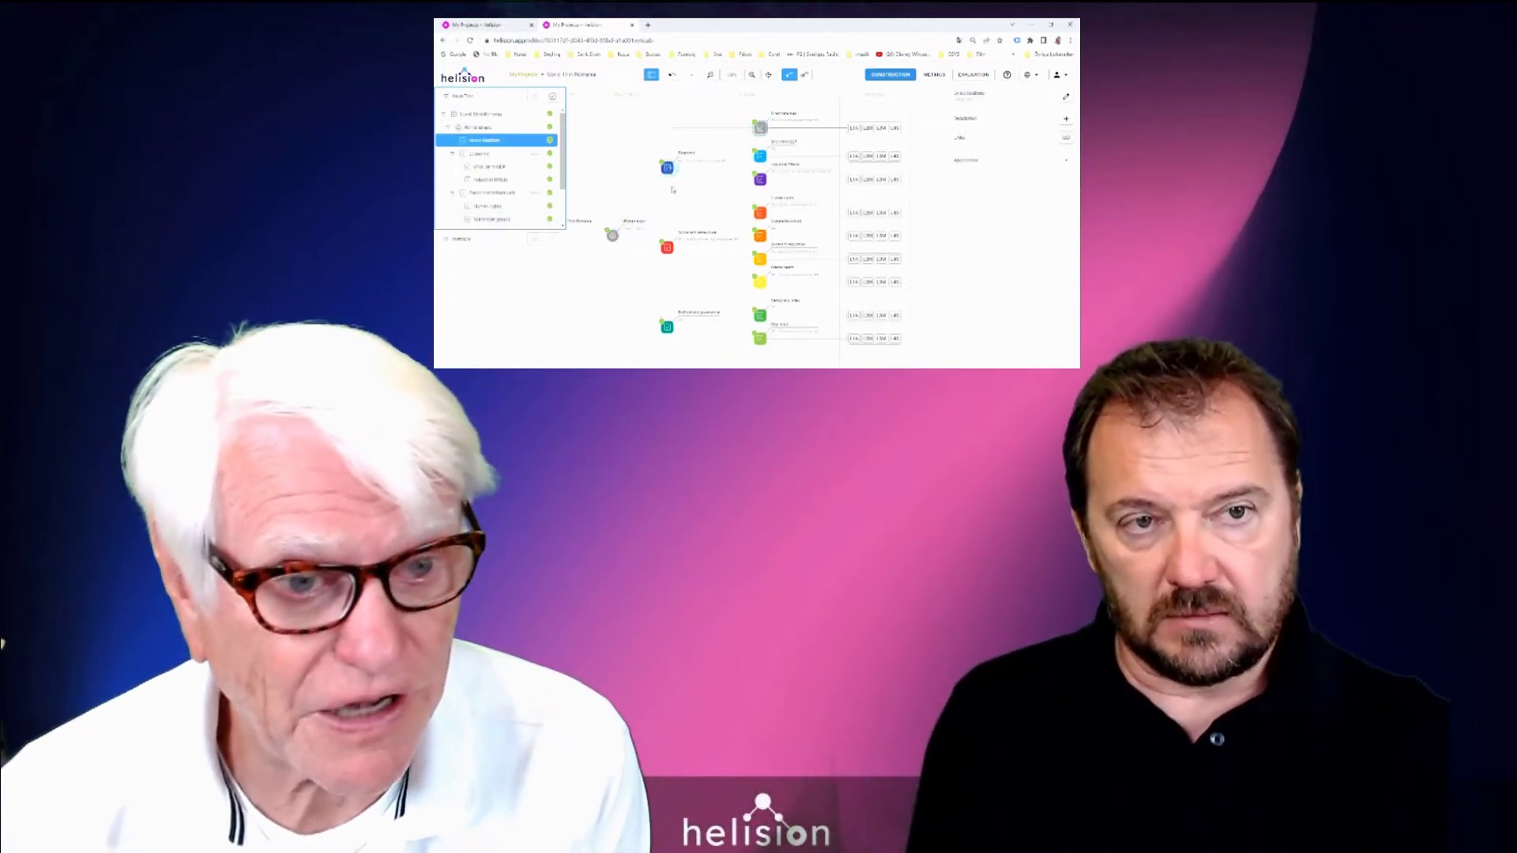
click(667, 248)
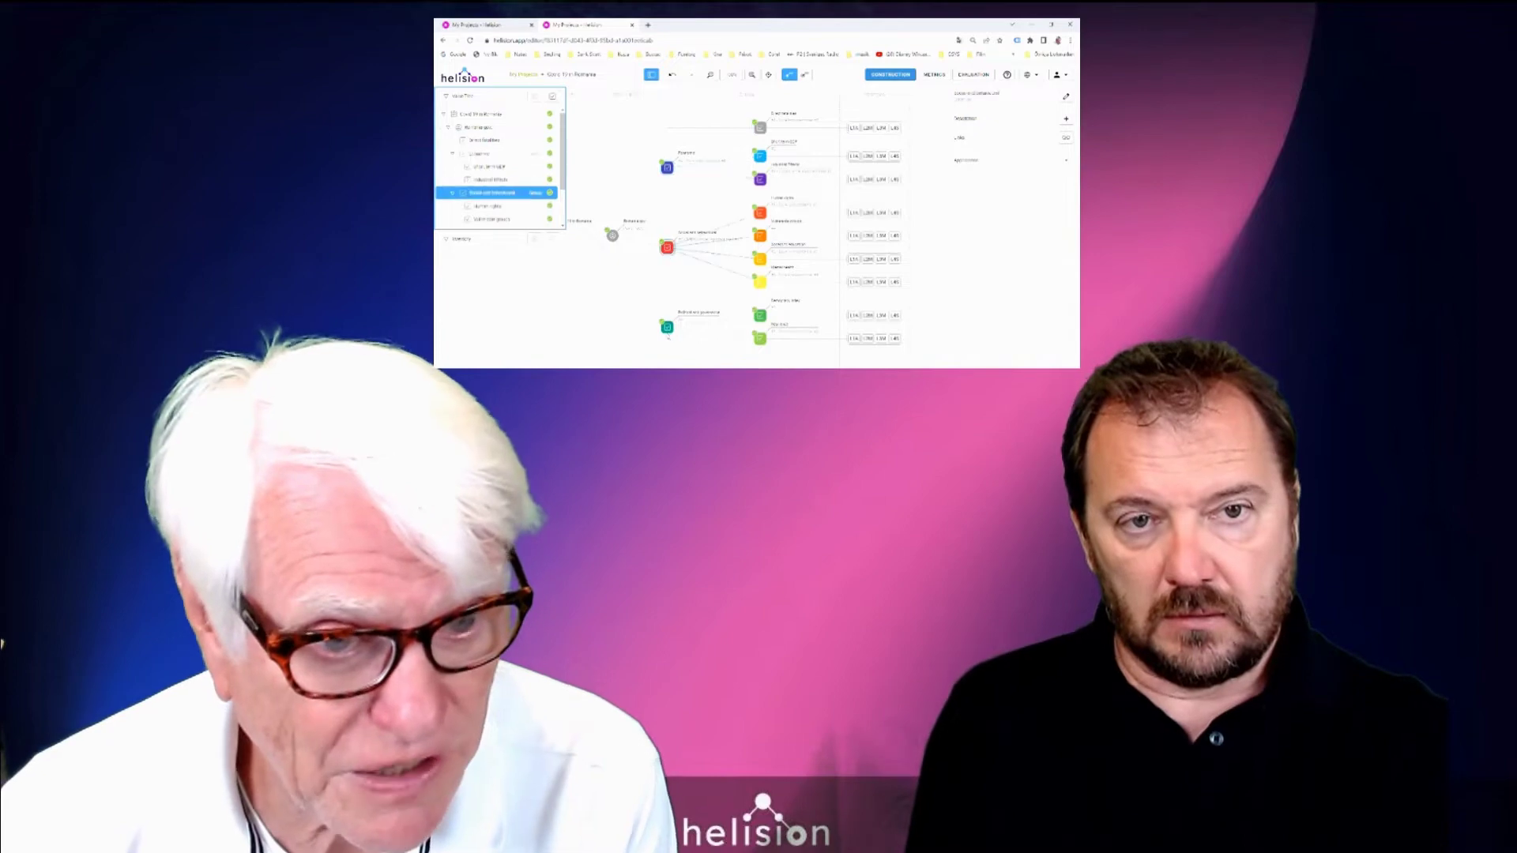
click(666, 326)
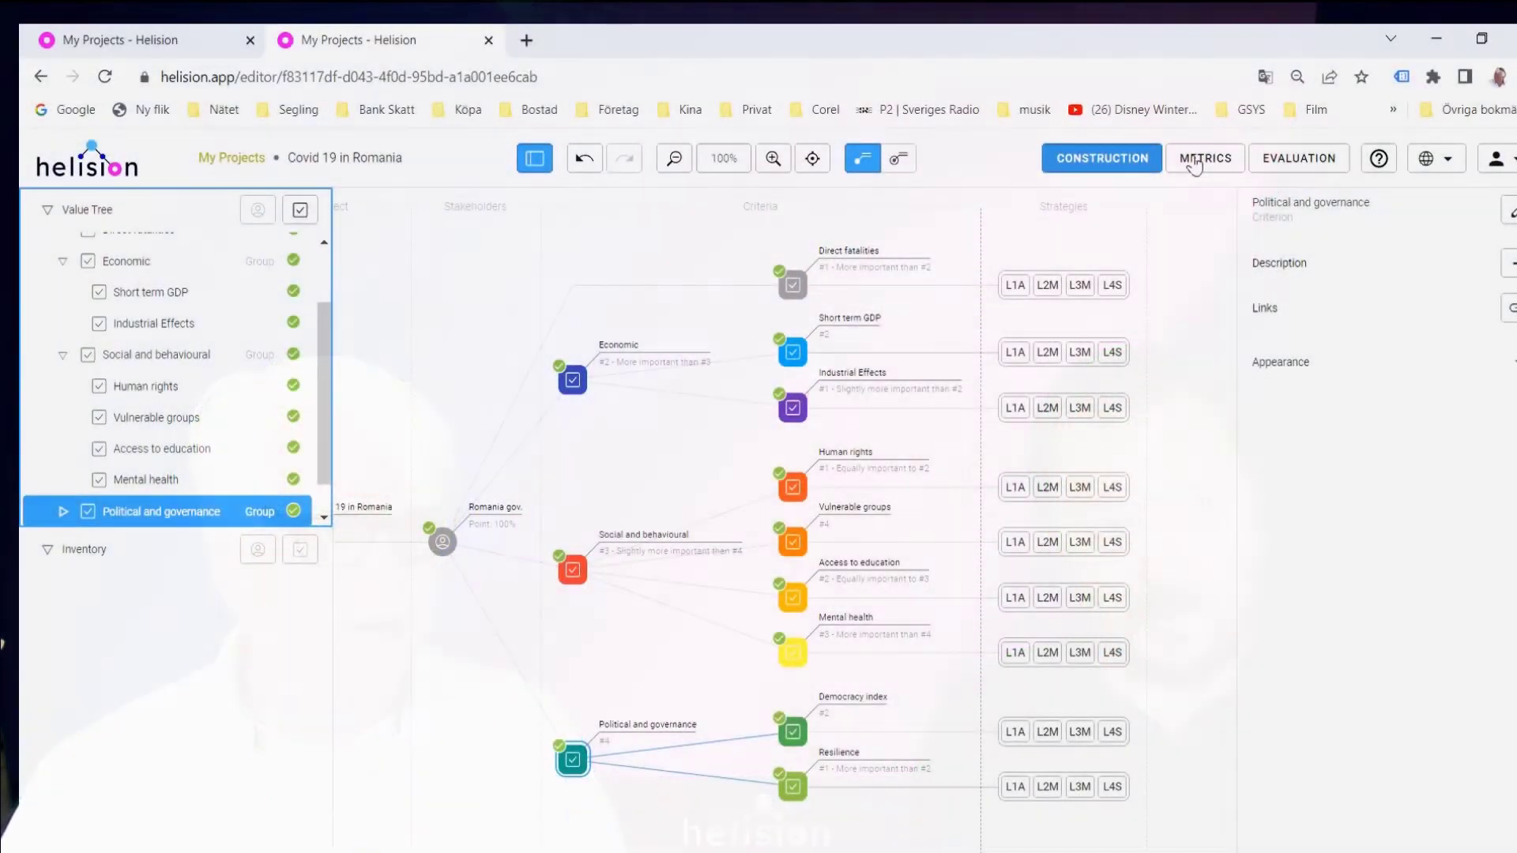
Step: Show the project's metrics view and inspect the metrics of the Covid 19 in Romania project and the Romania gov. stakeholder
click(1195, 160)
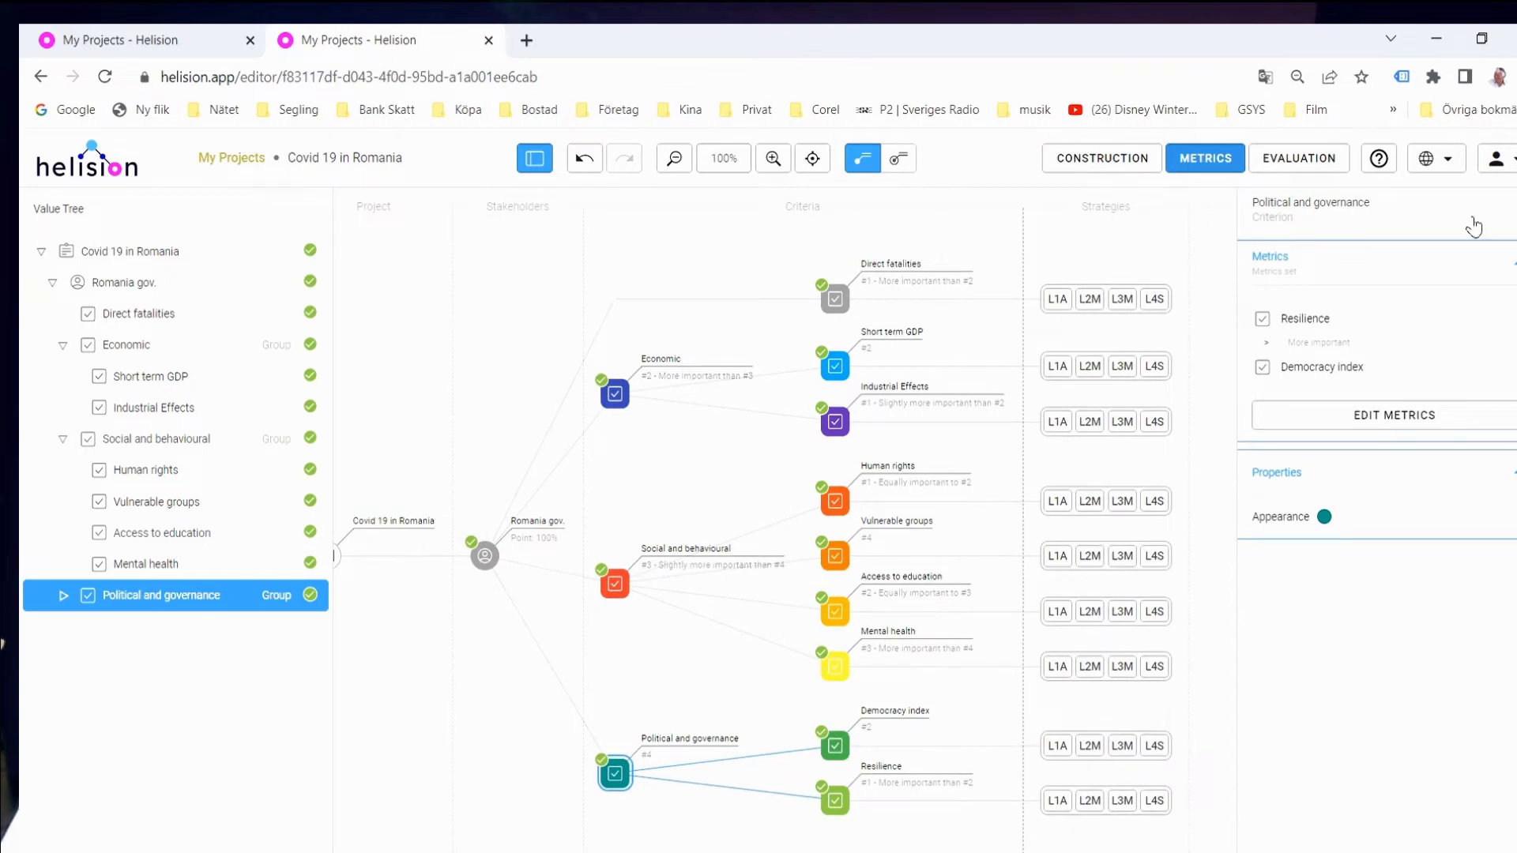
drag(714, 482, 742, 443)
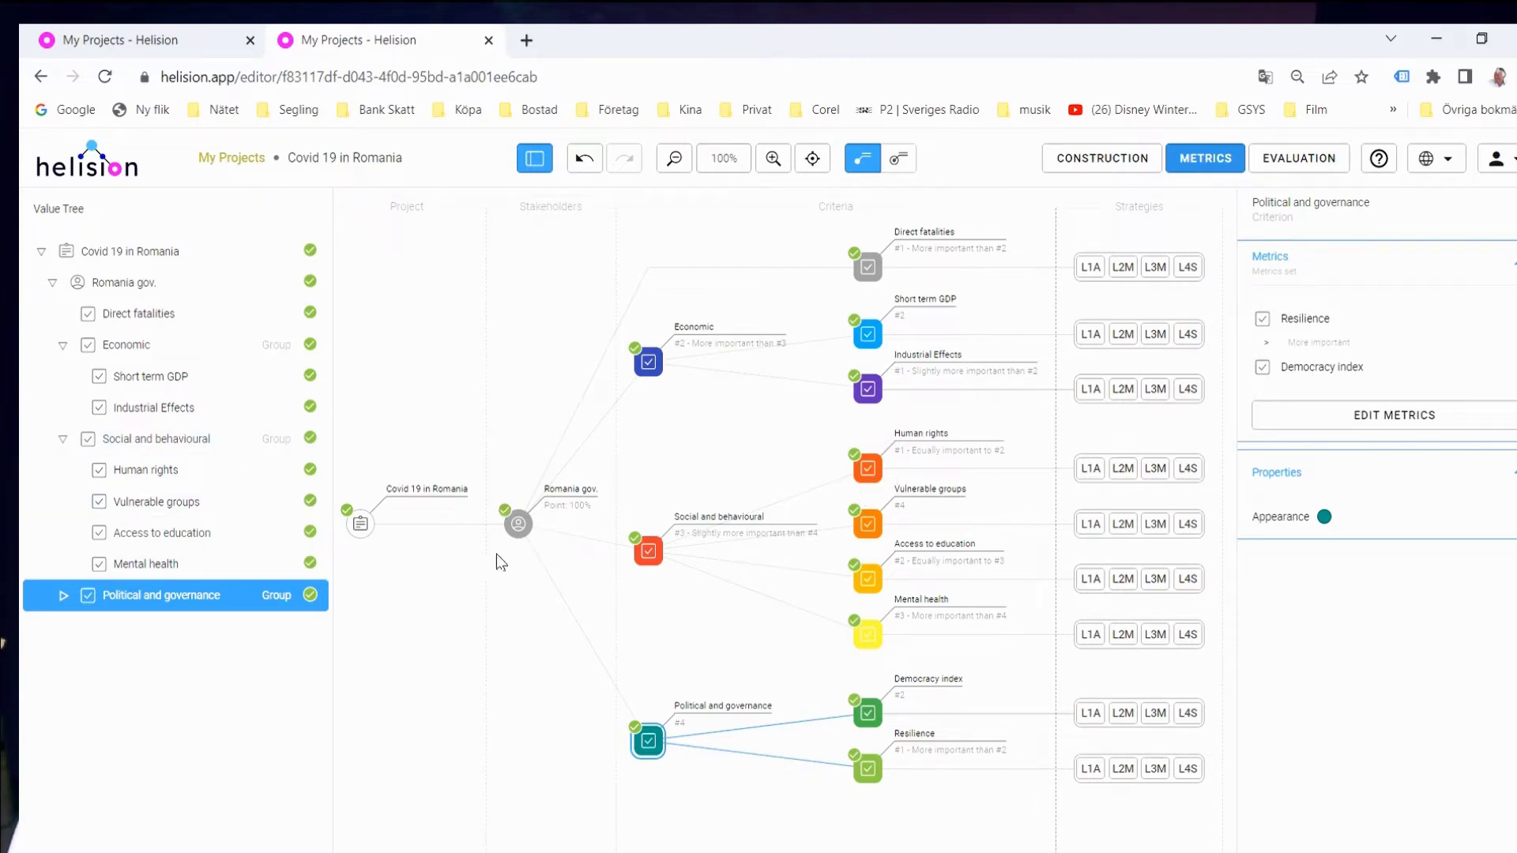
click(361, 525)
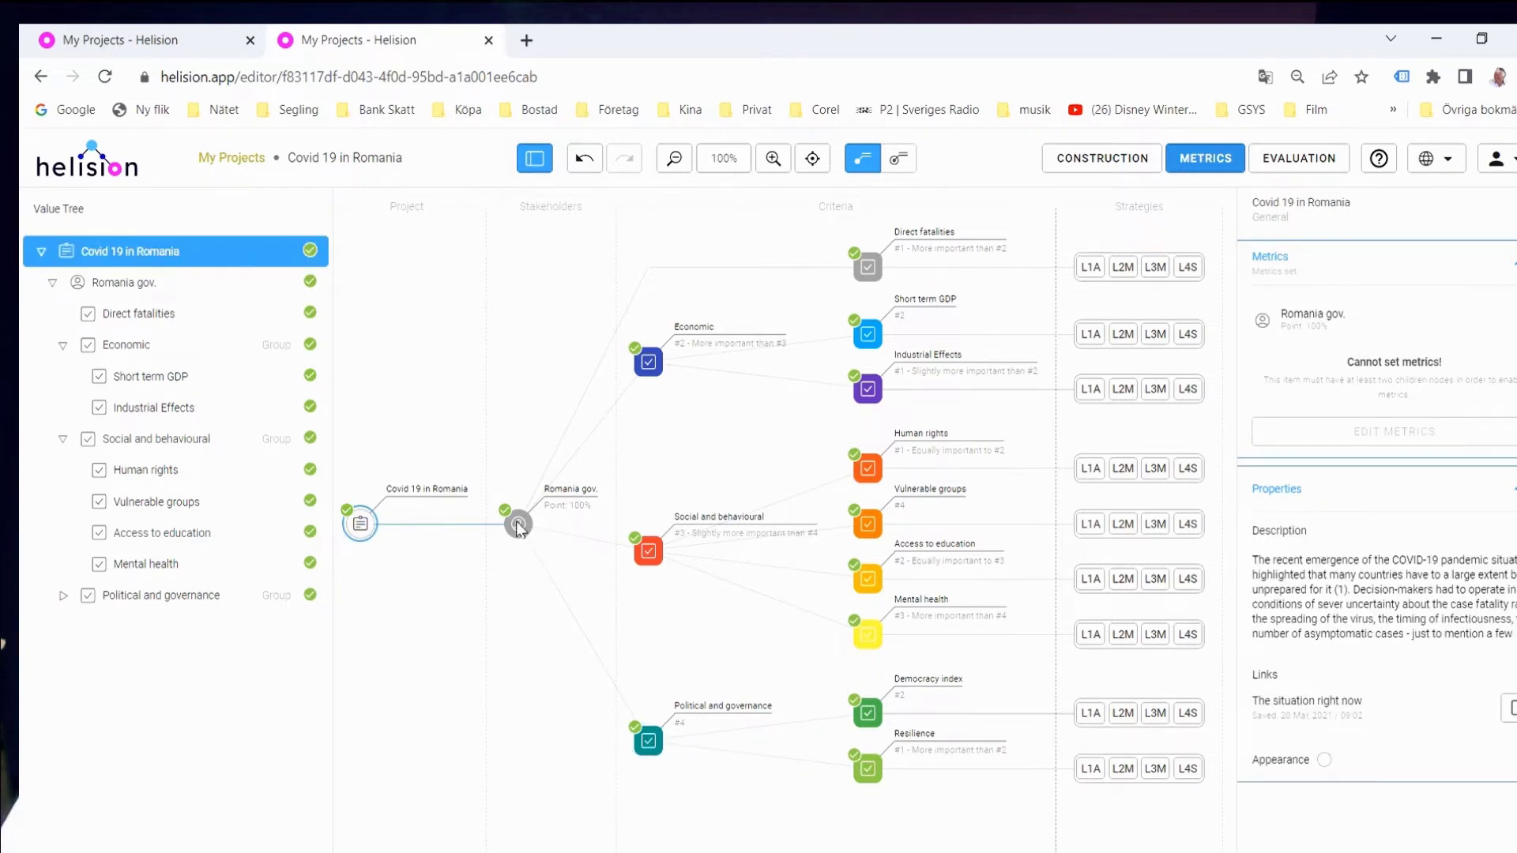
click(520, 525)
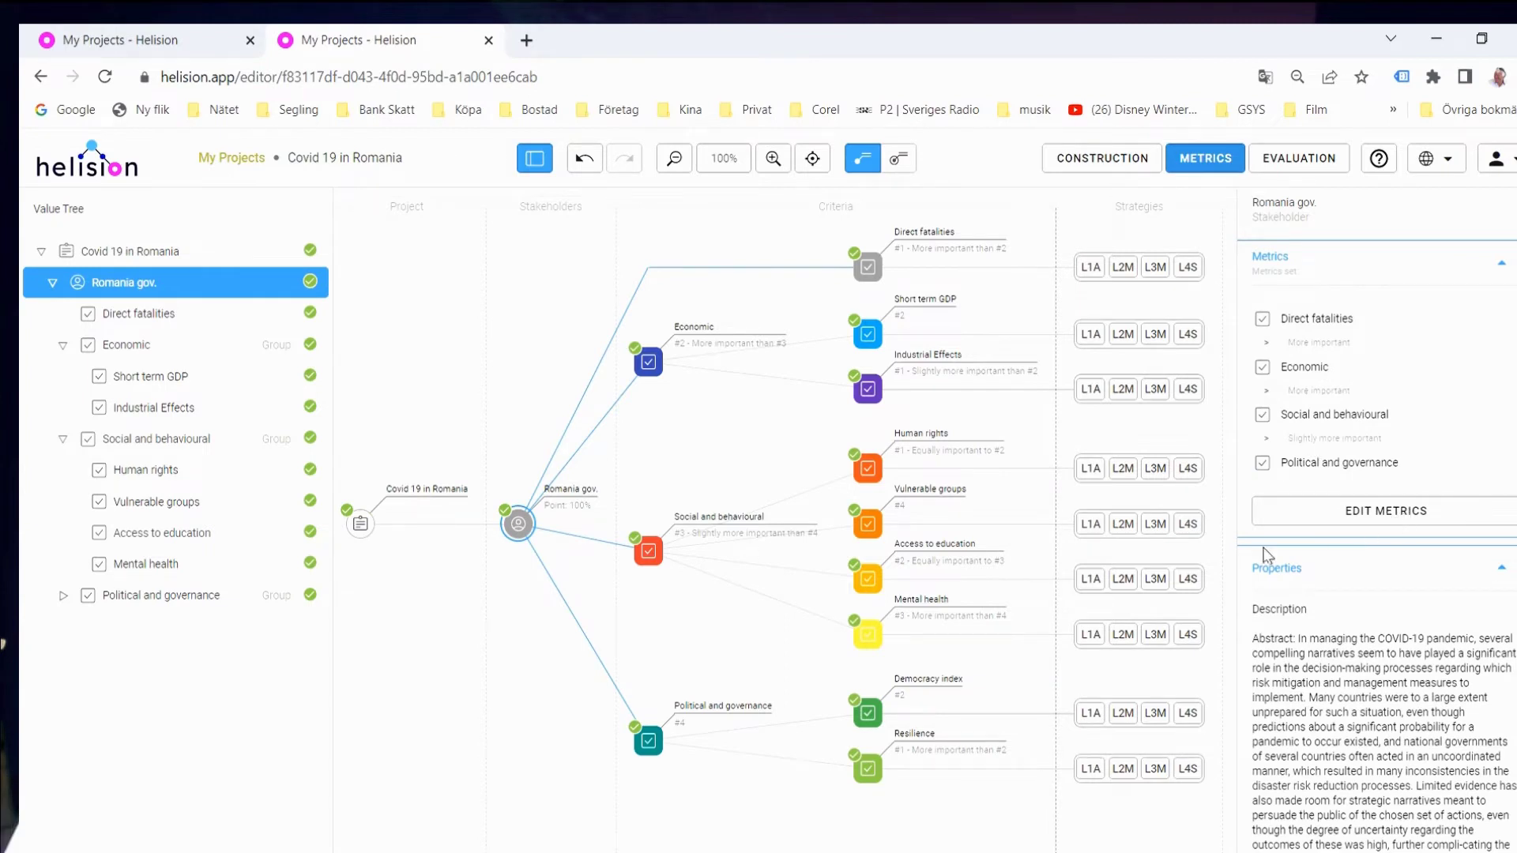
Step: Edit Romania gov.'s metrics and try ranking Political and governance equal to, slightly above and slightly below Social and behavioural
click(1355, 518)
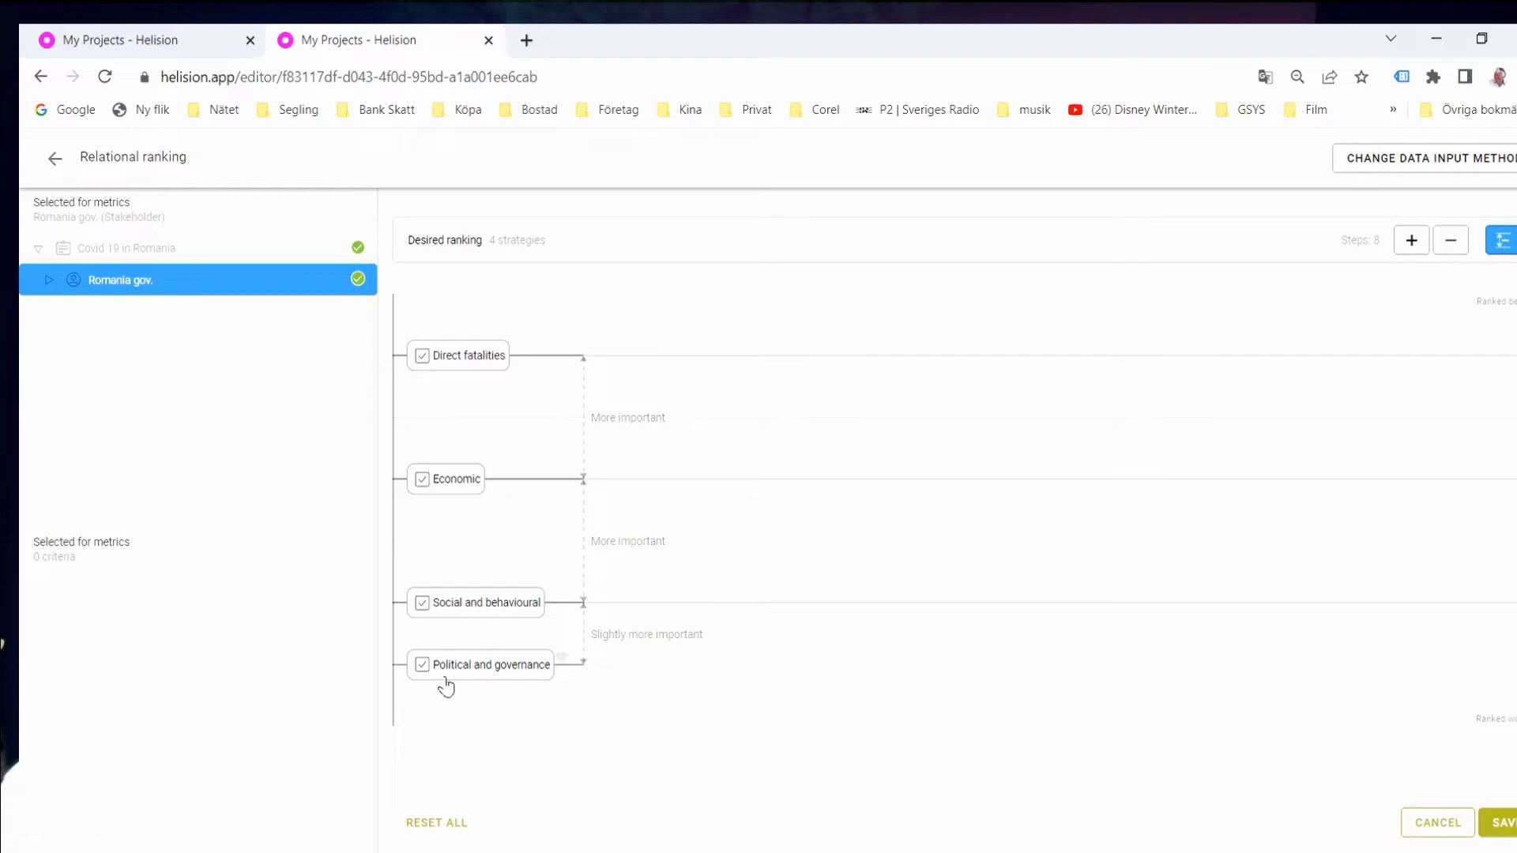
drag(447, 685, 736, 628)
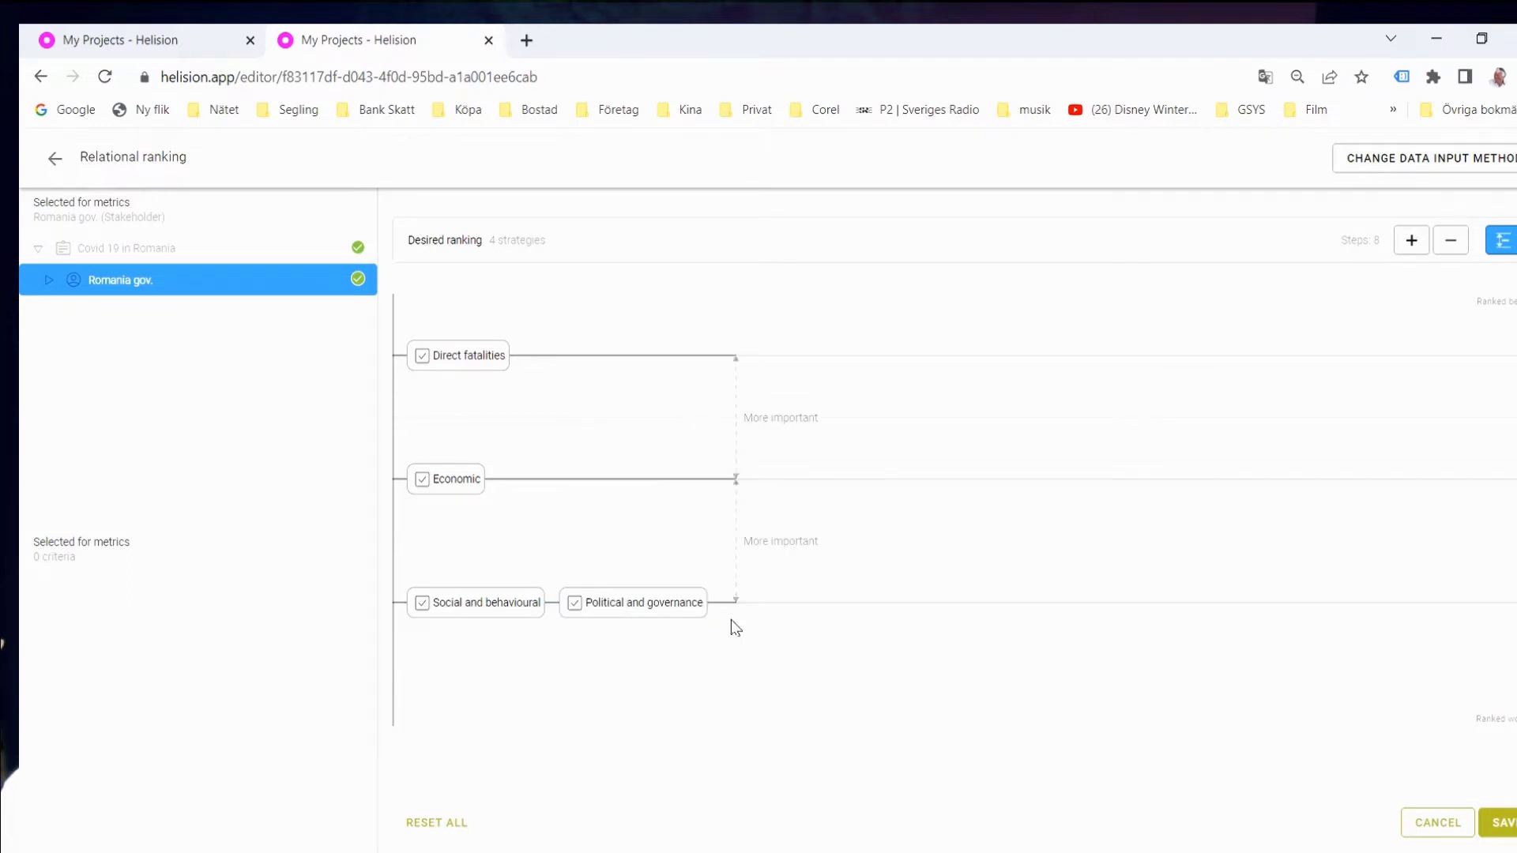
drag(586, 603, 660, 496)
drag(604, 594, 562, 536)
click(467, 543)
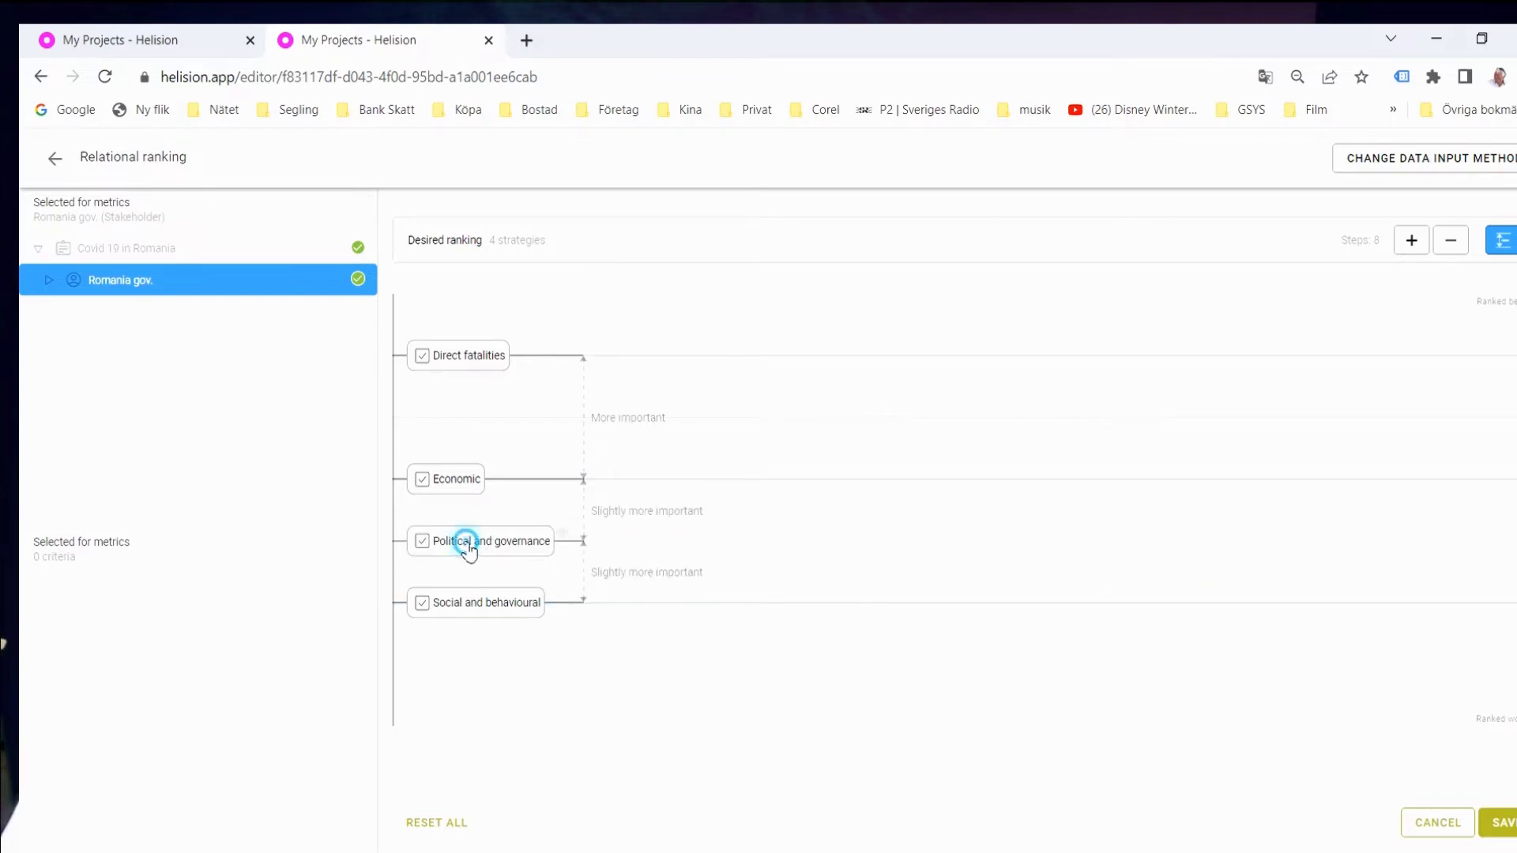
drag(469, 549, 467, 691)
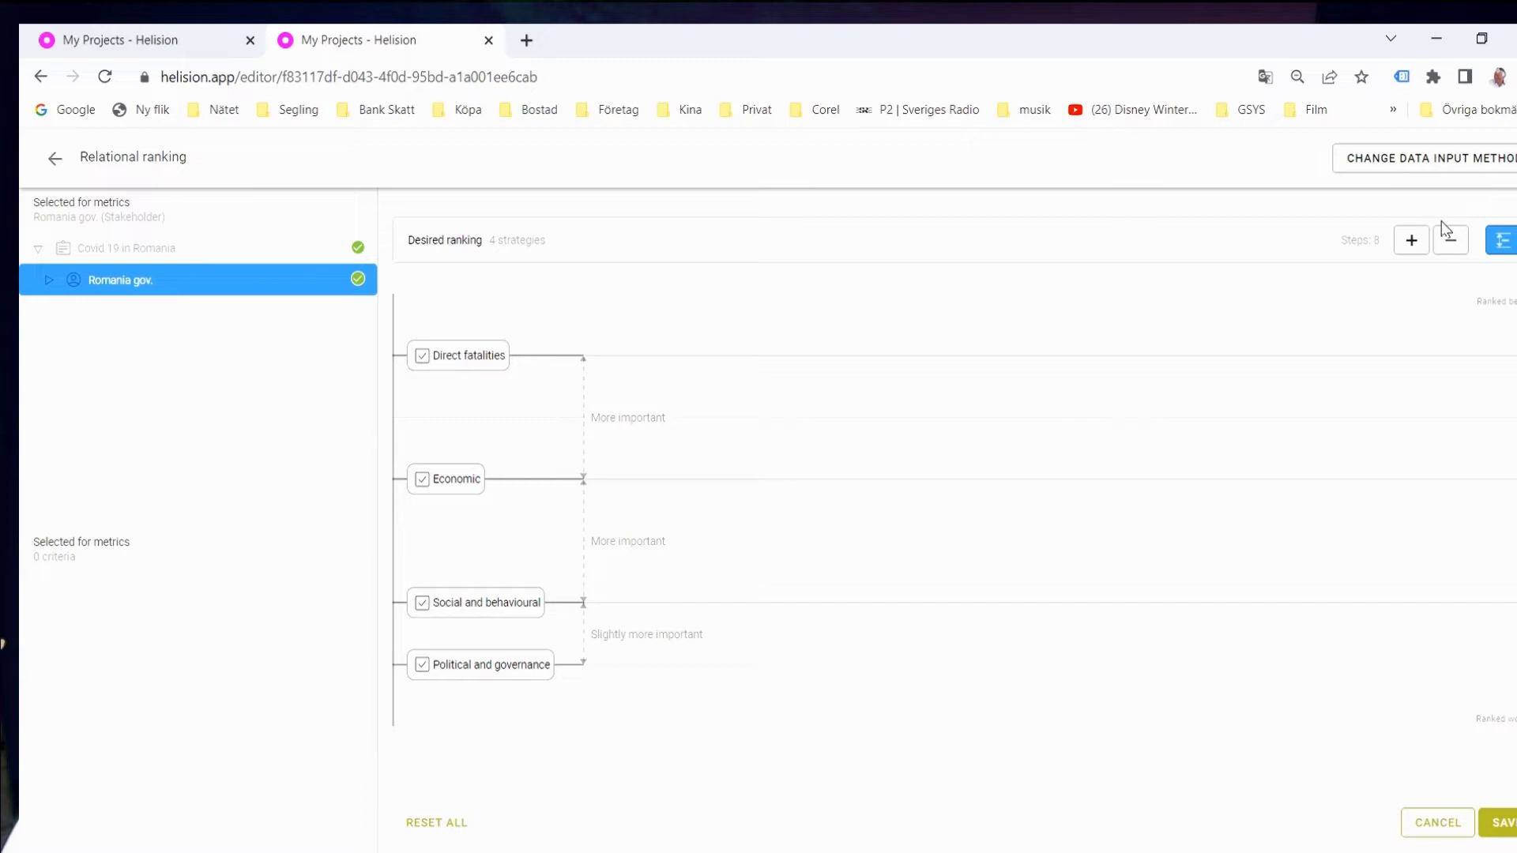
Step: Extend the Romania gov. relational ranking scale to 17 steps
click(1410, 241)
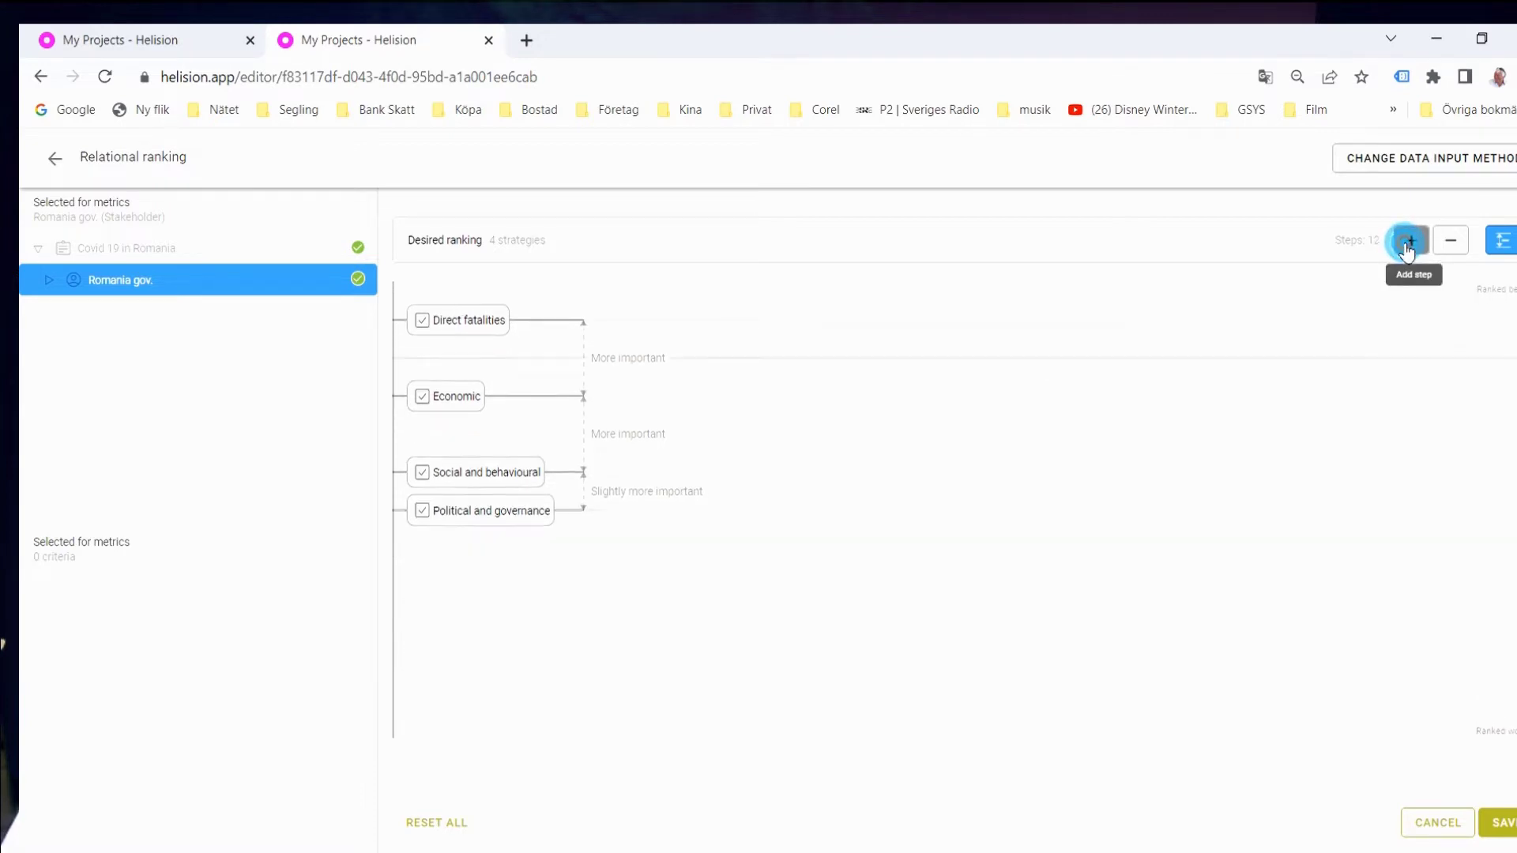
click(1409, 241)
click(1410, 241)
click(1410, 241)
click(1410, 241)
click(1410, 241)
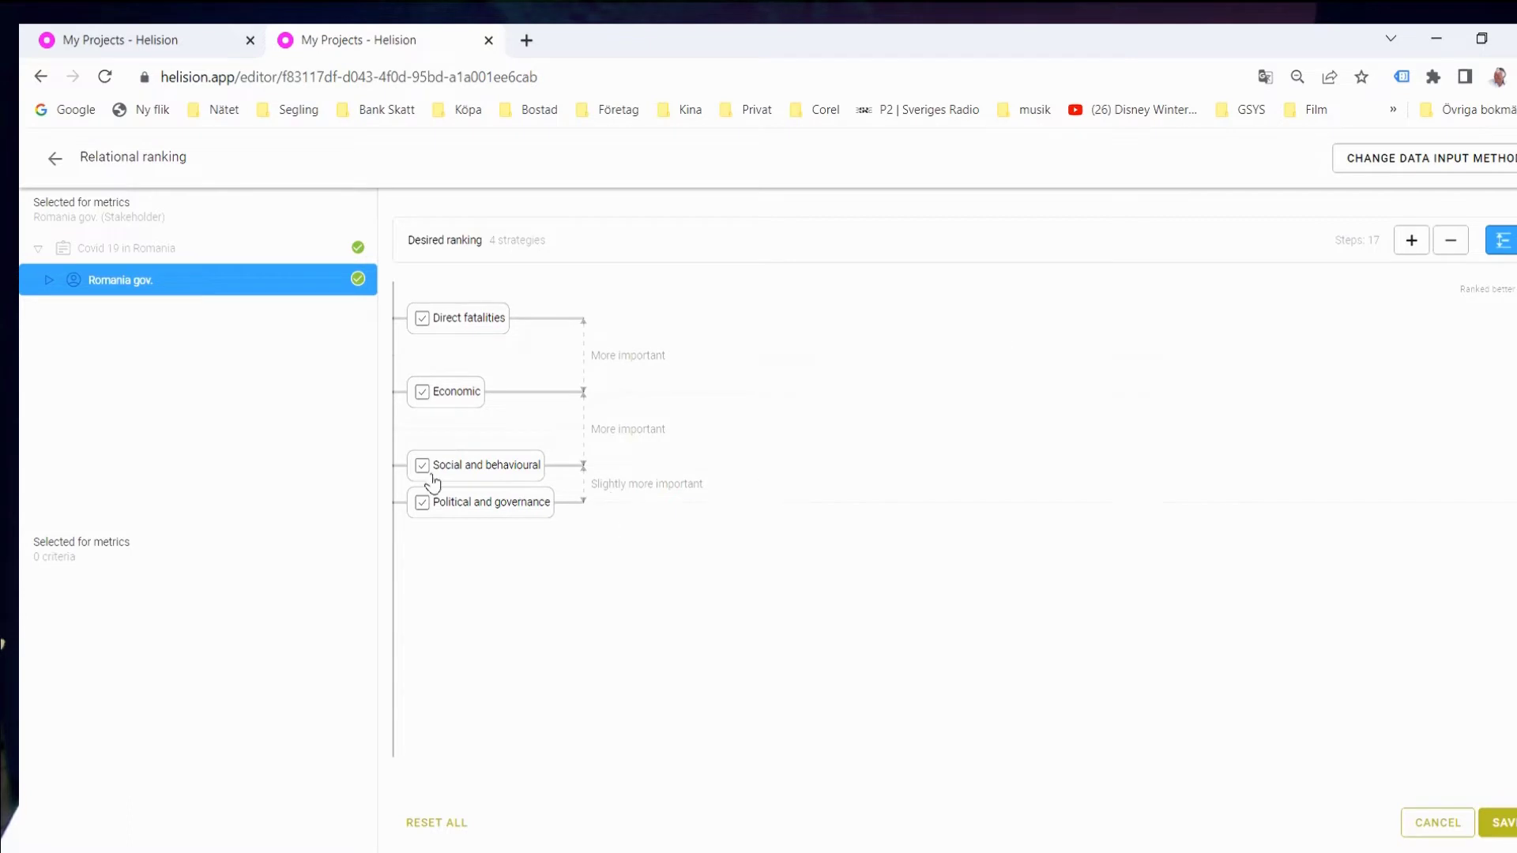
Step: Try ranking Political and governance at larger distances below Social and behavioural, and leave the ranking without saving
drag(464, 502, 442, 696)
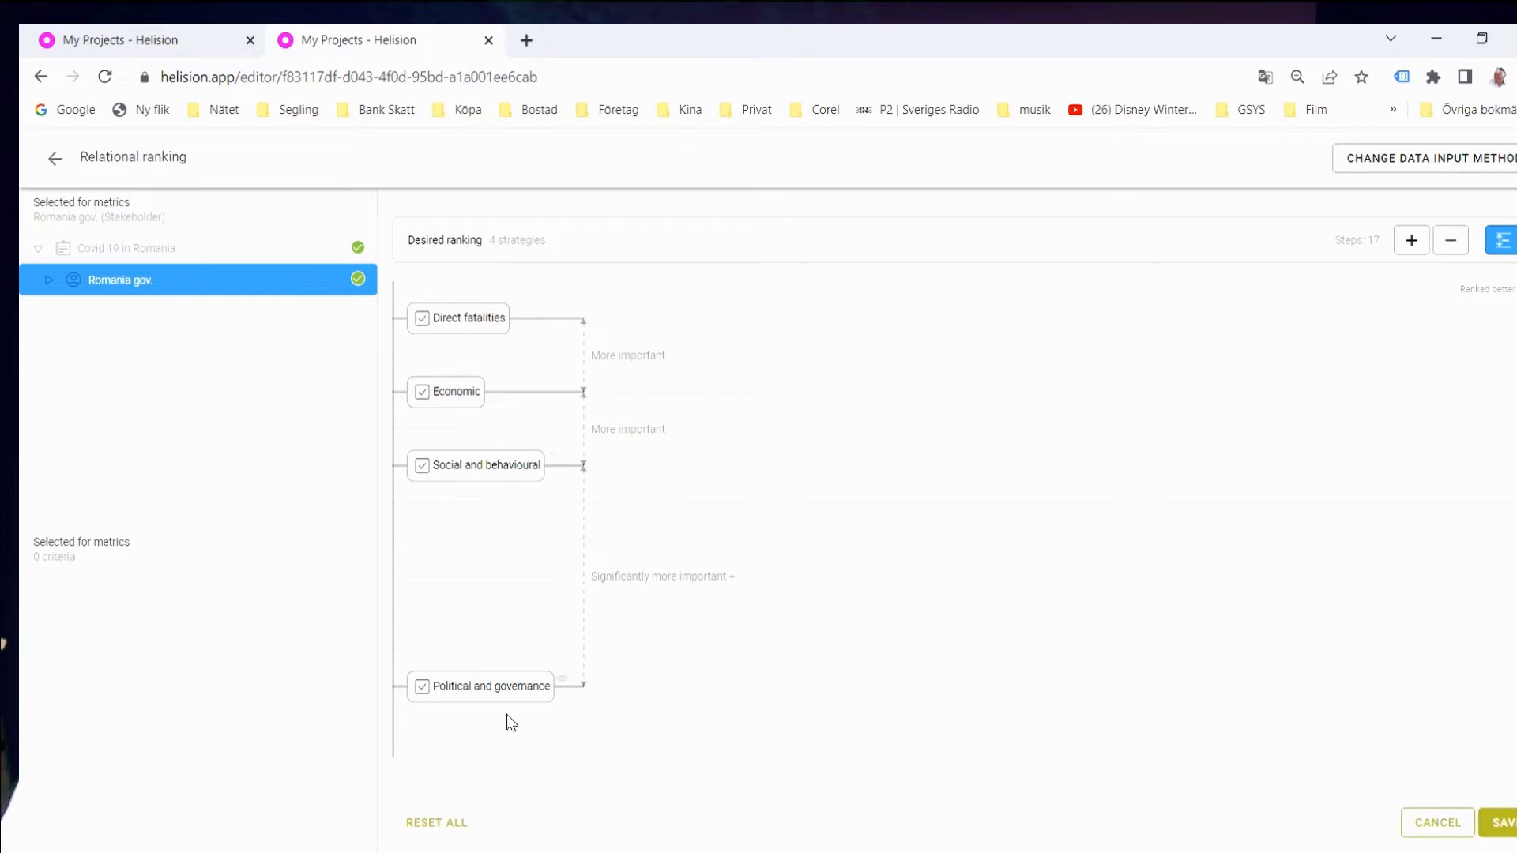
drag(515, 684, 495, 542)
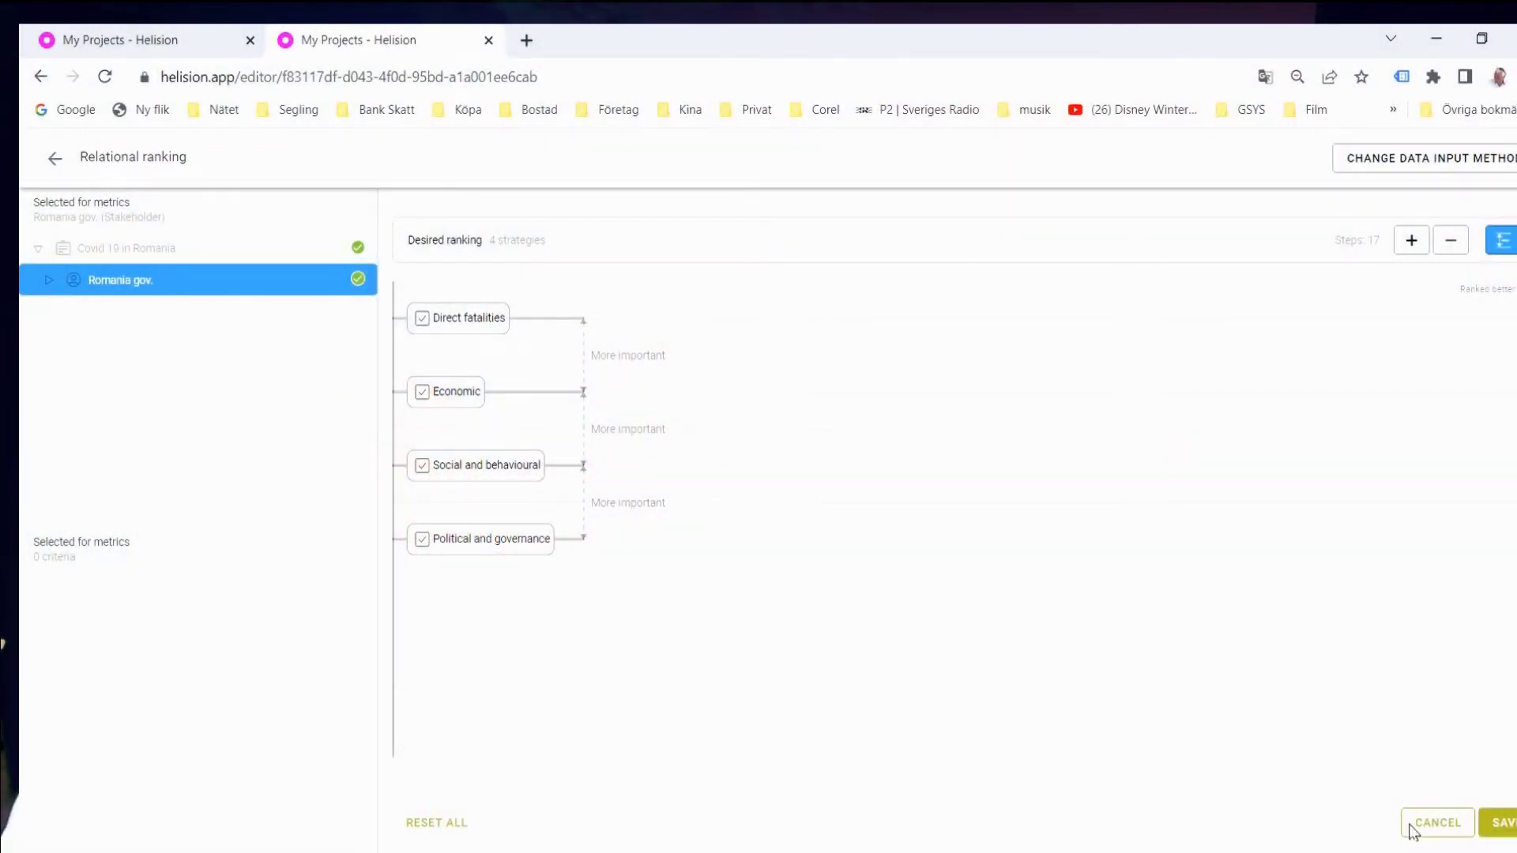
click(1439, 823)
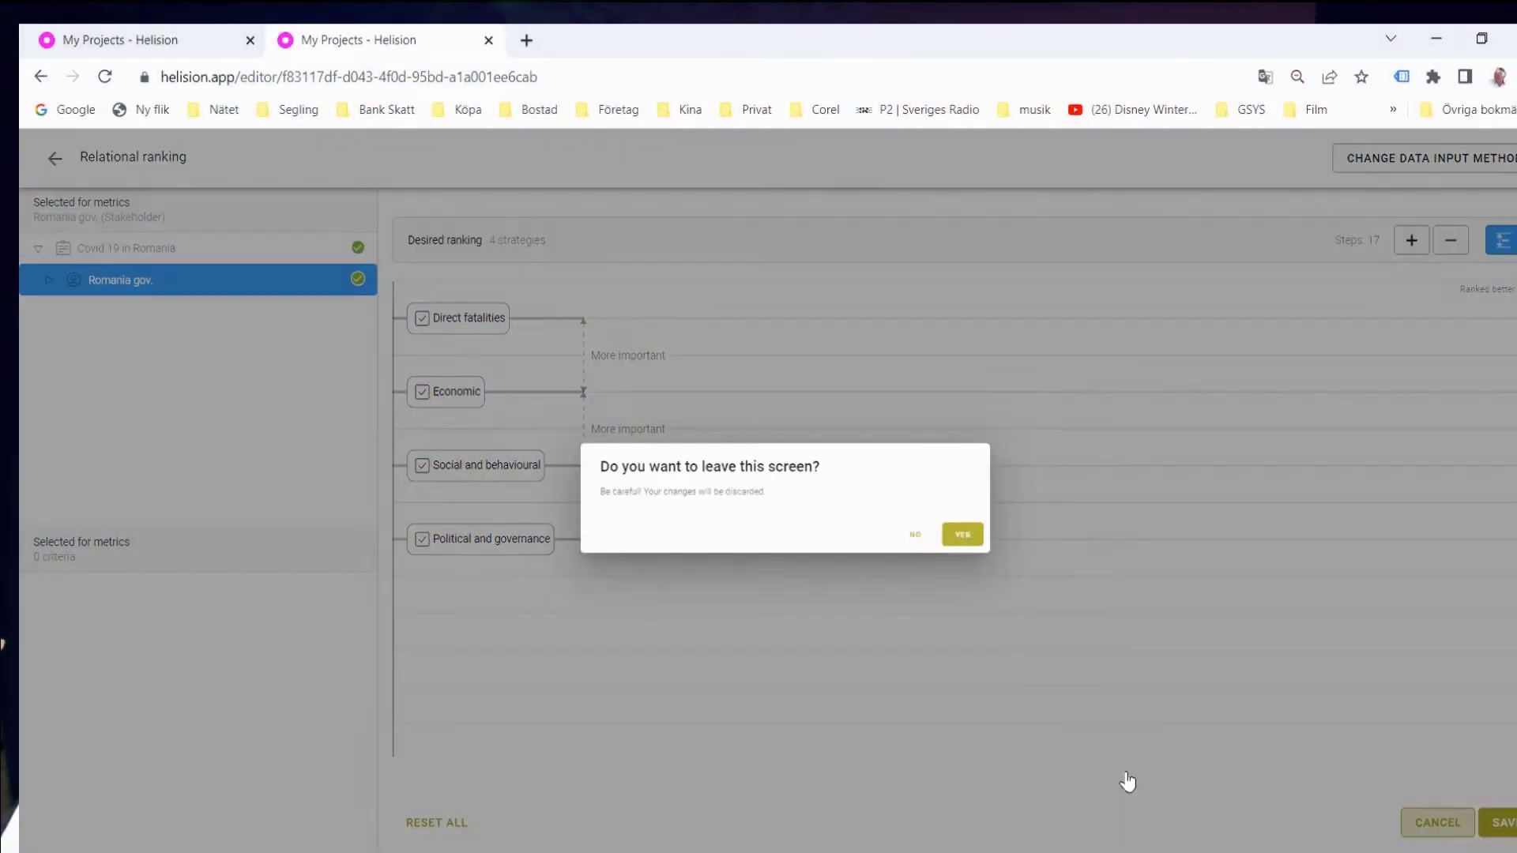
click(965, 535)
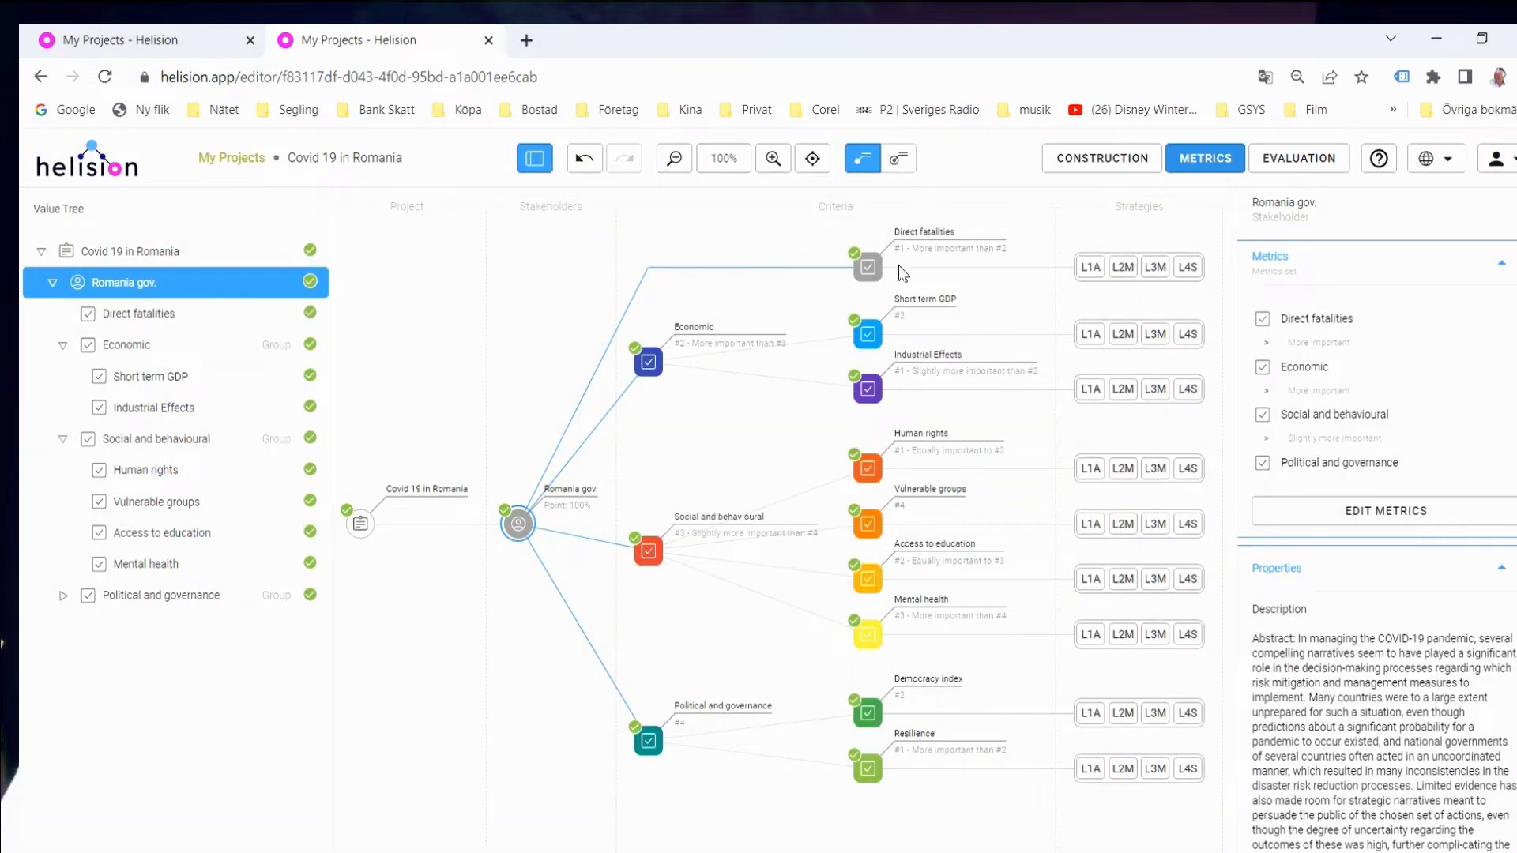
Step: Inspect the Economic and Direct fatalities metrics, view the relational ranking of the Economic criteria, and leave it without changes
click(650, 362)
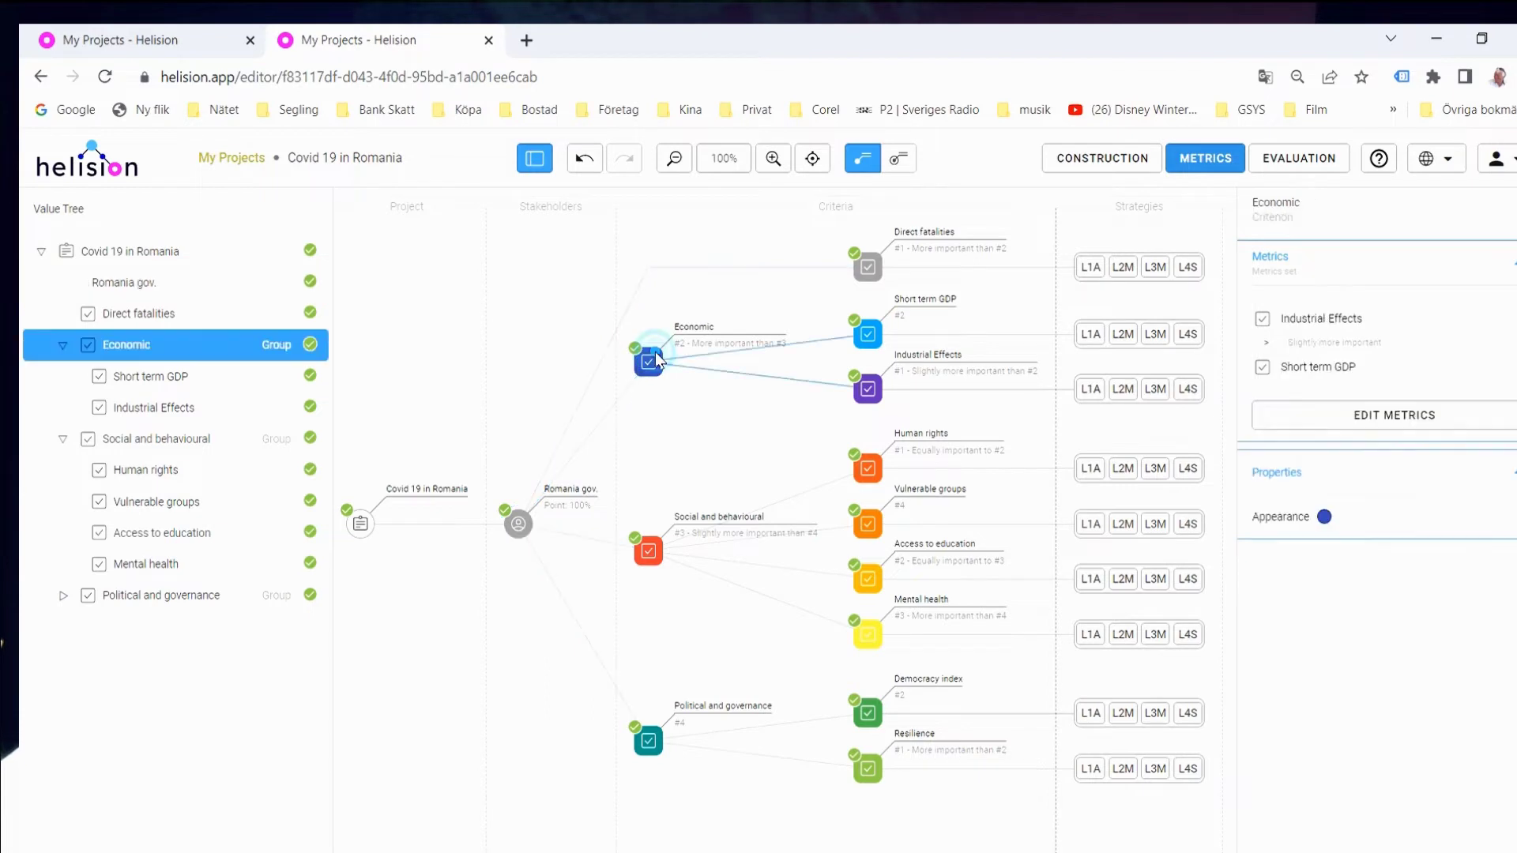
click(868, 264)
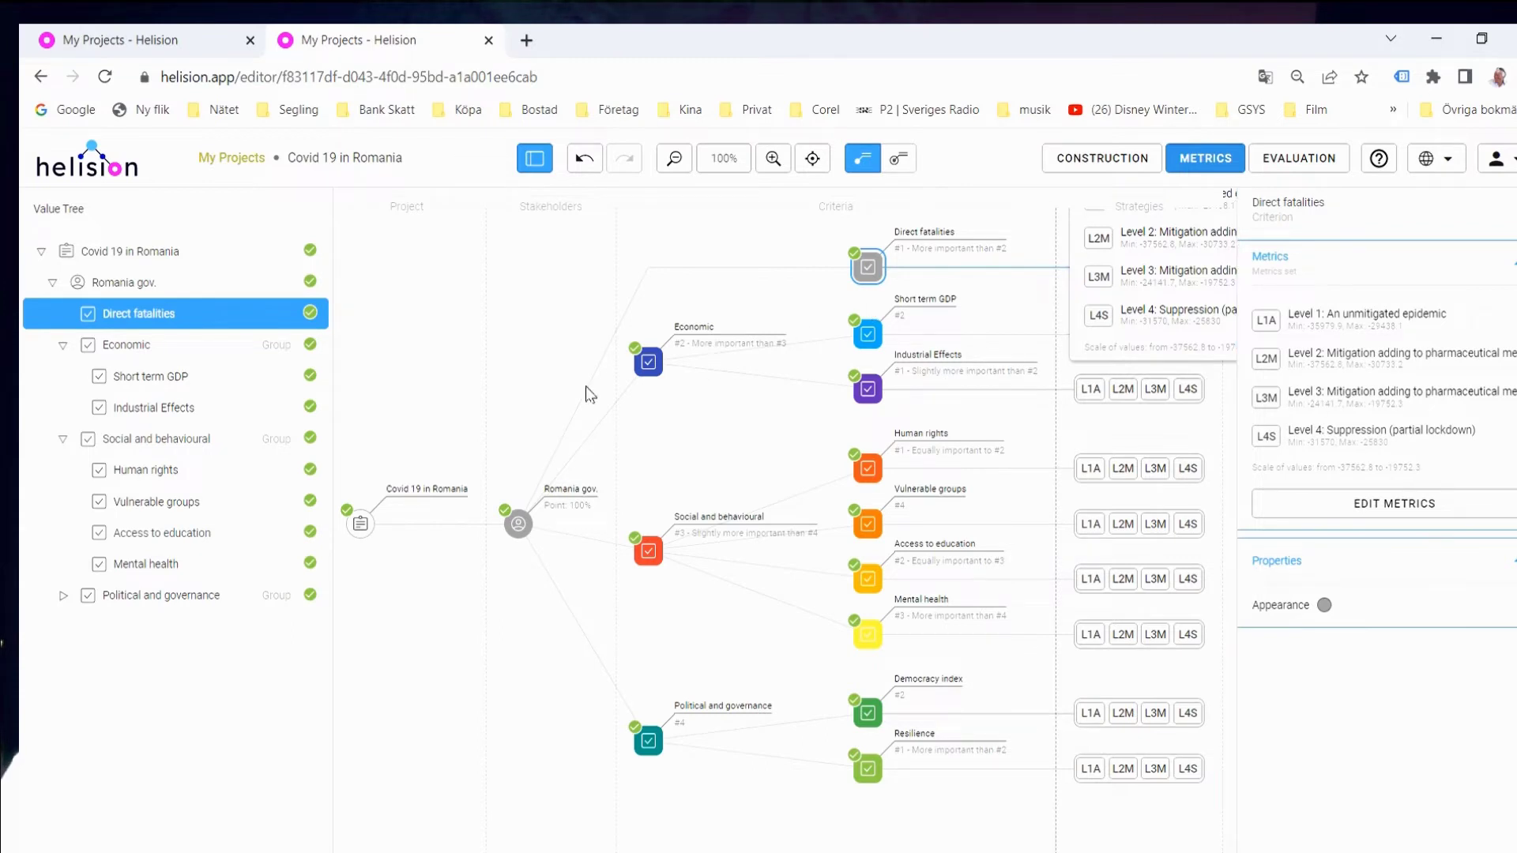
click(647, 363)
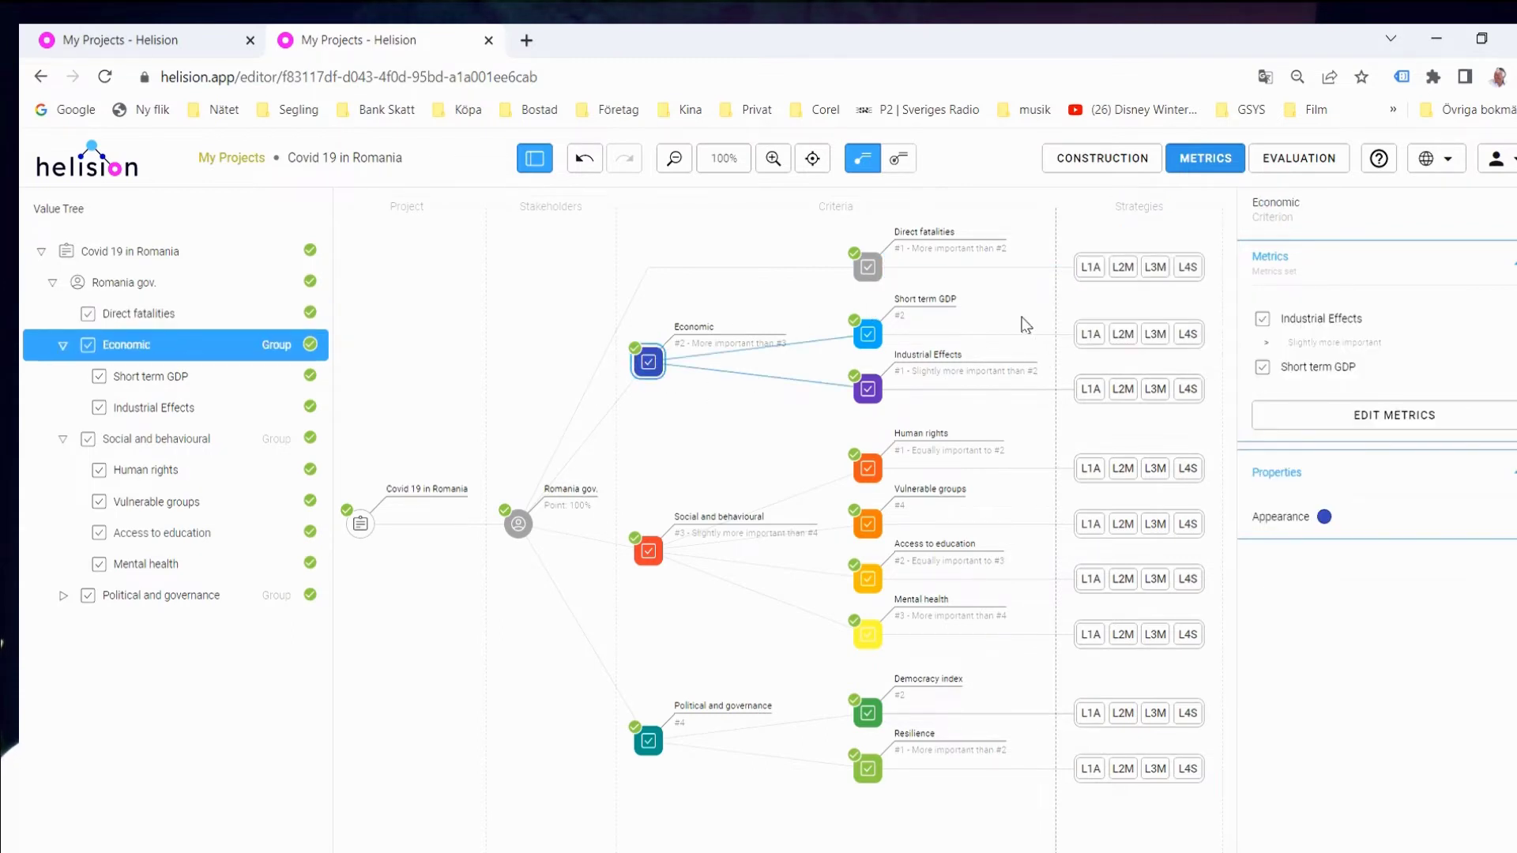
click(1395, 414)
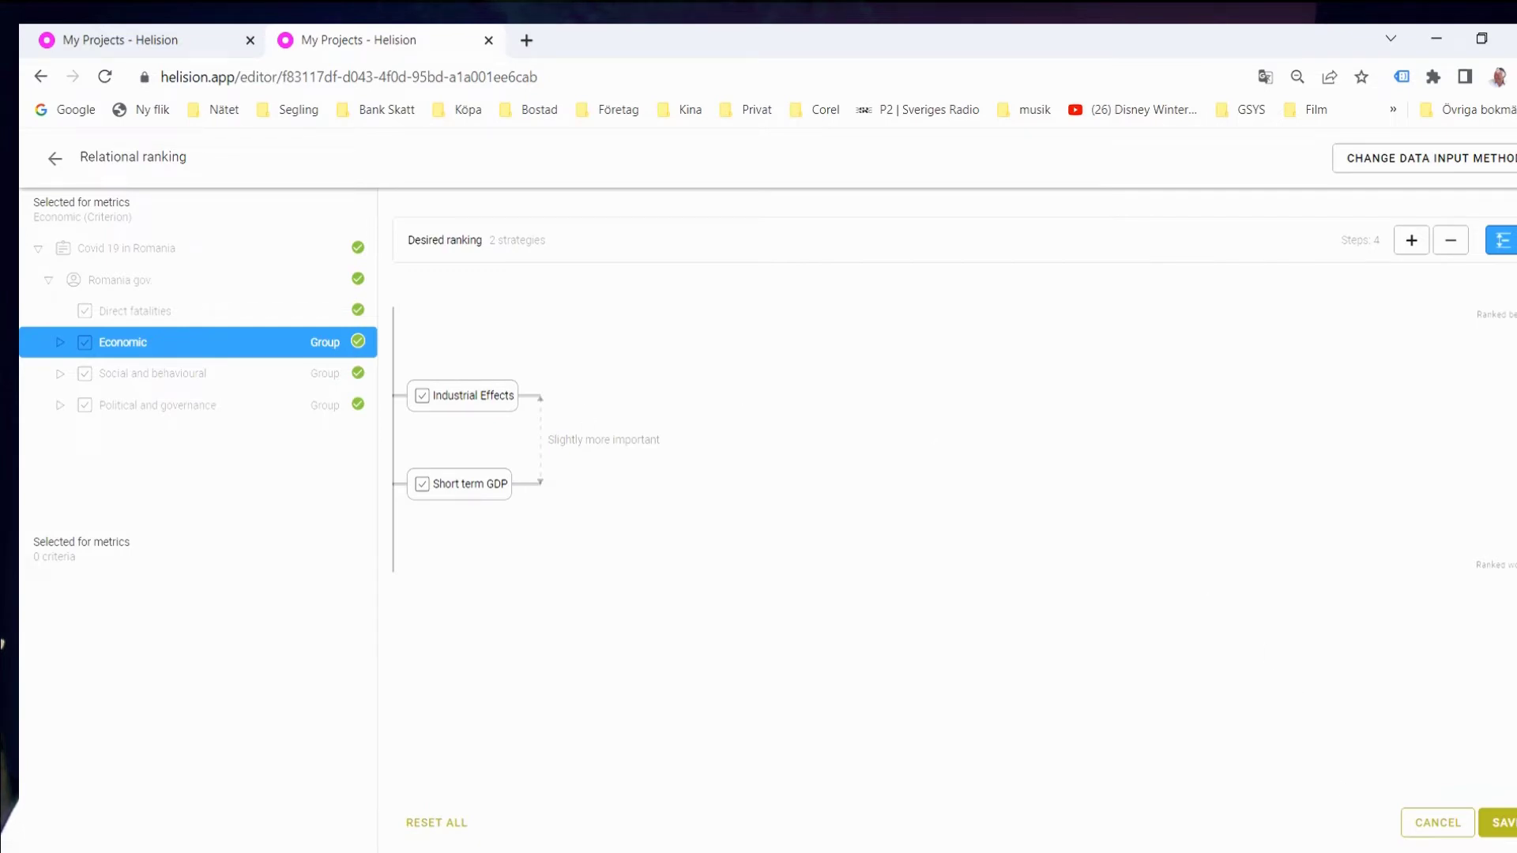
click(1438, 823)
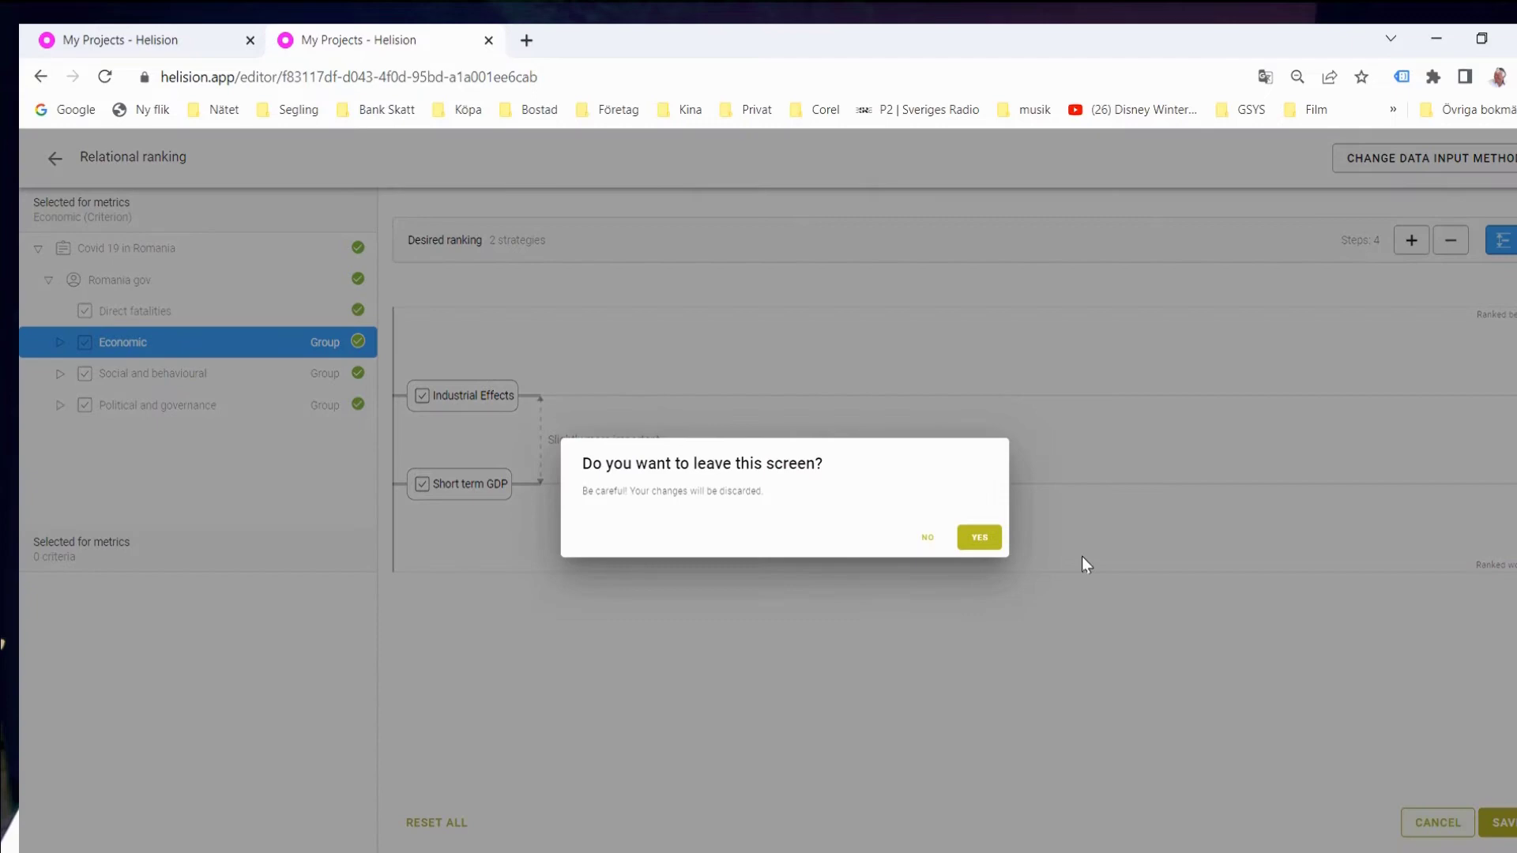
click(972, 540)
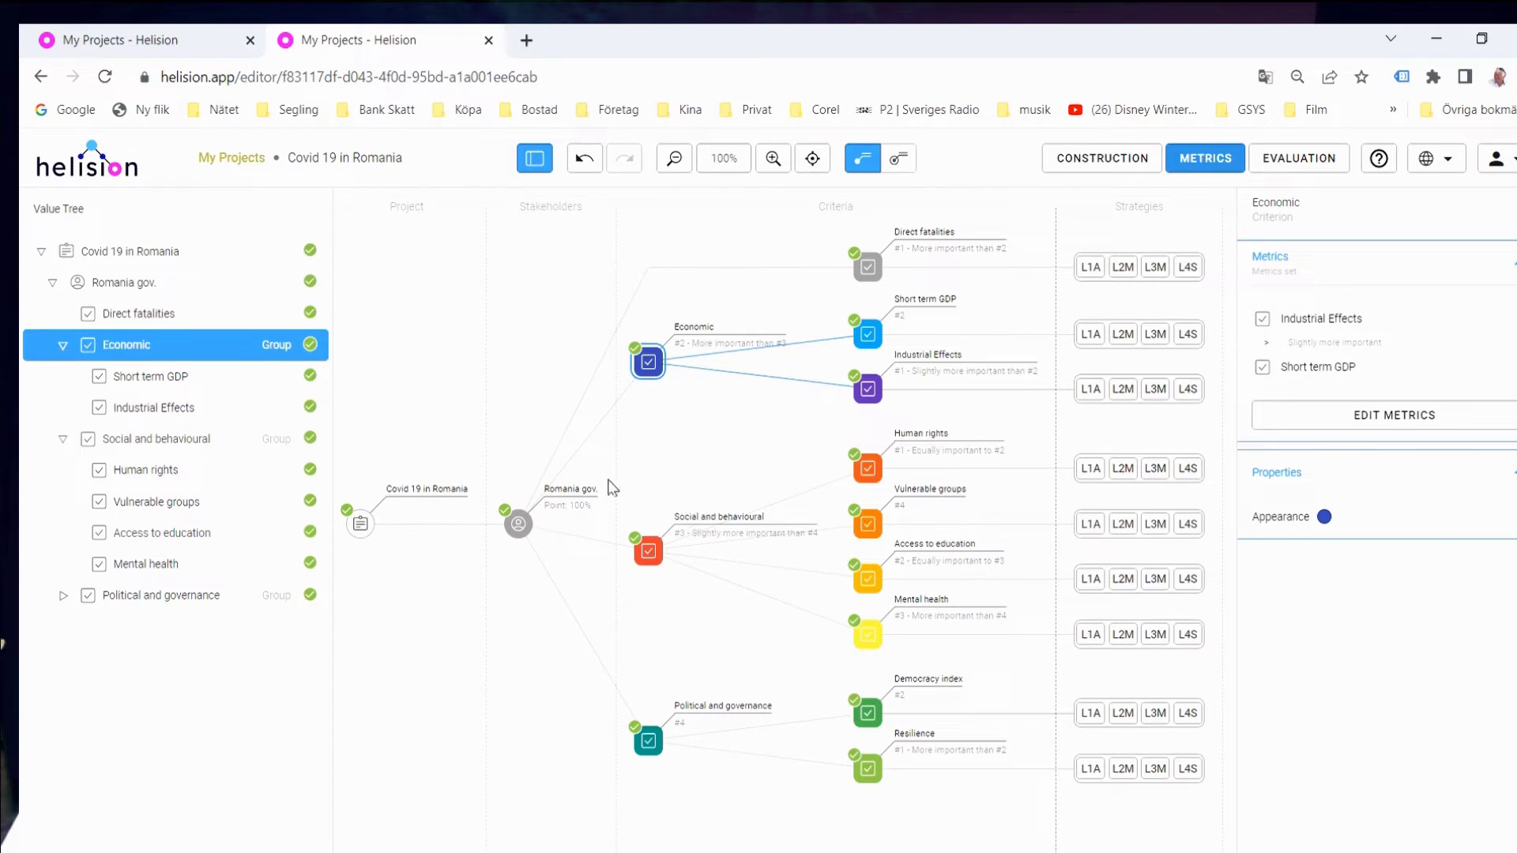
Step: Review the value tree and show the strategy value ranges for the Direct fatalities criterion
drag(714, 467, 714, 403)
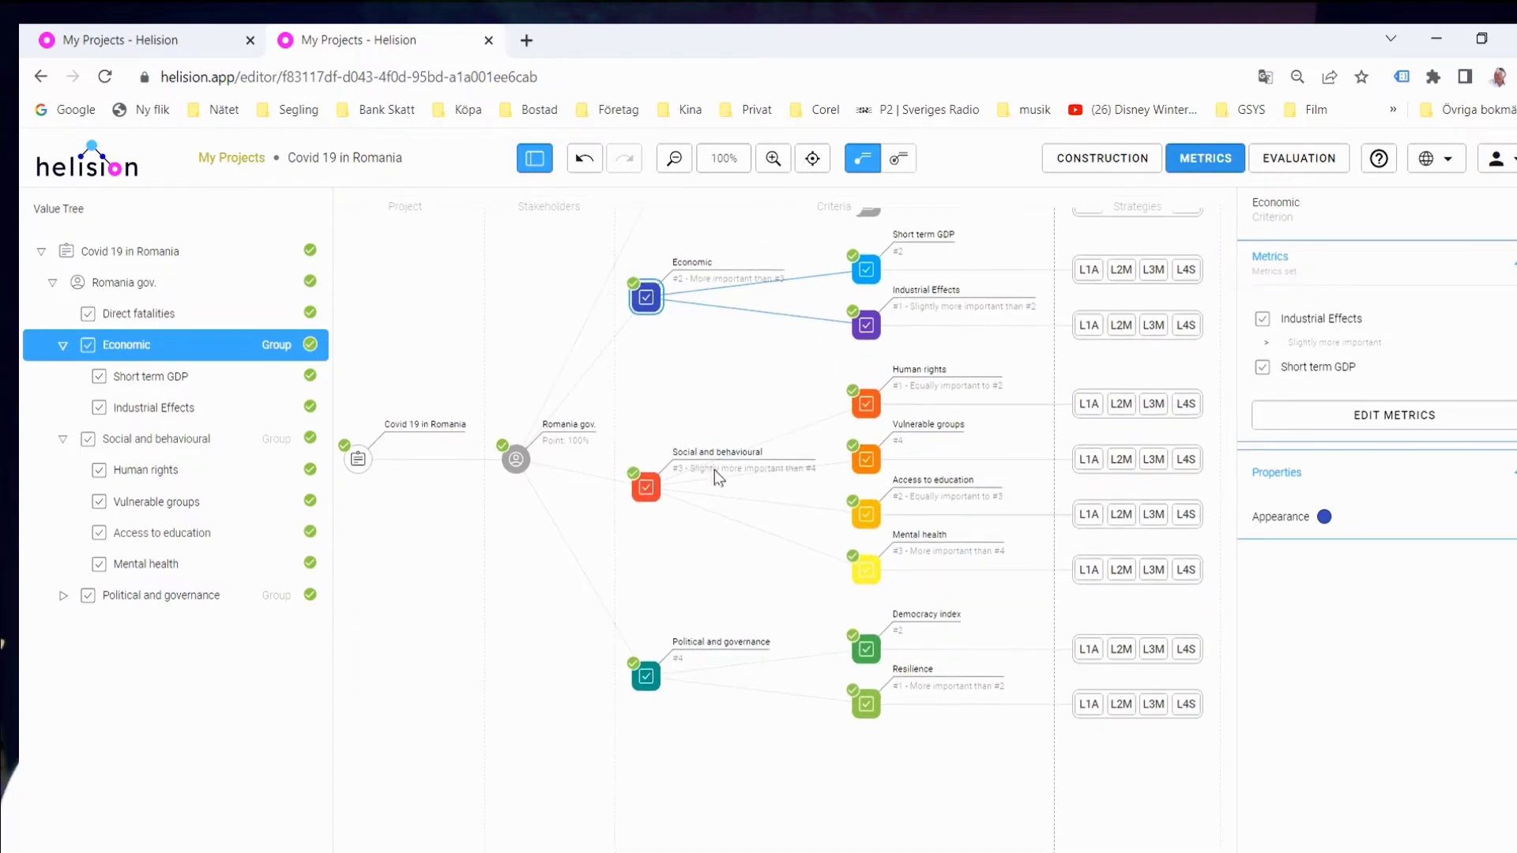
drag(786, 561, 616, 613)
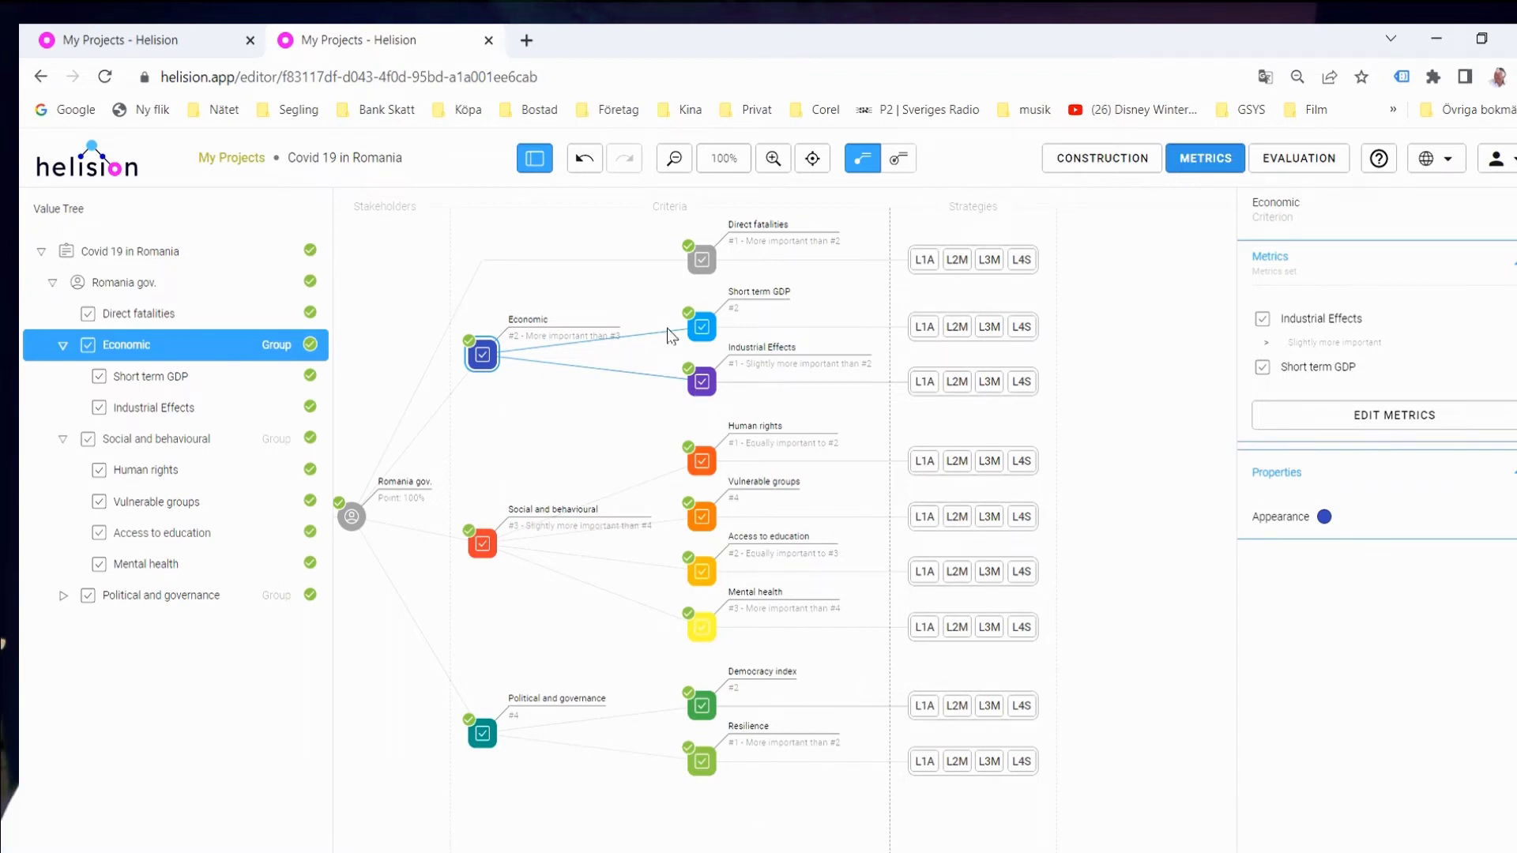
drag(626, 433, 664, 410)
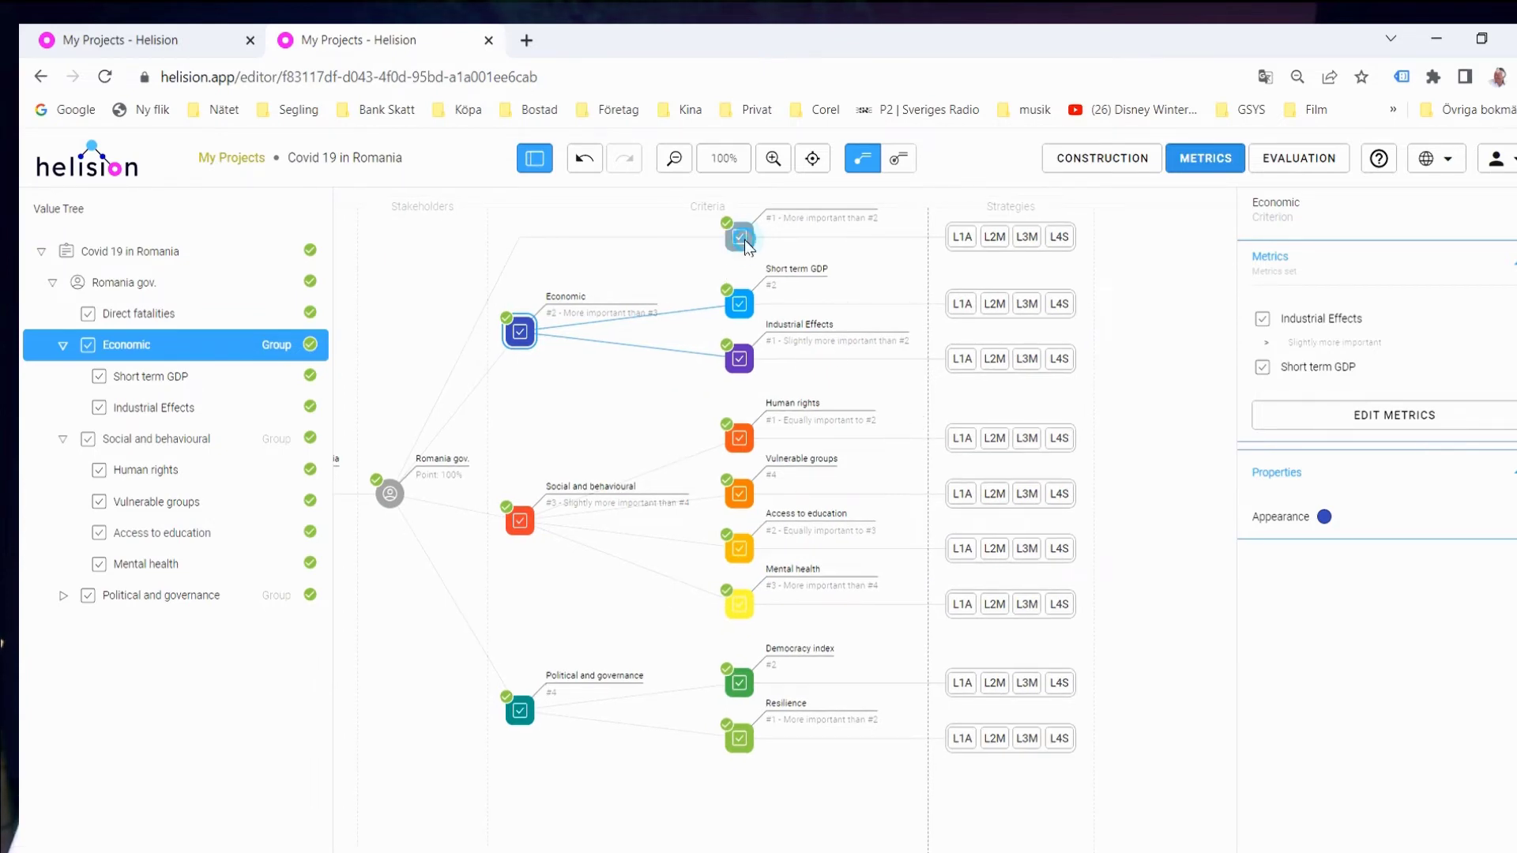
click(743, 239)
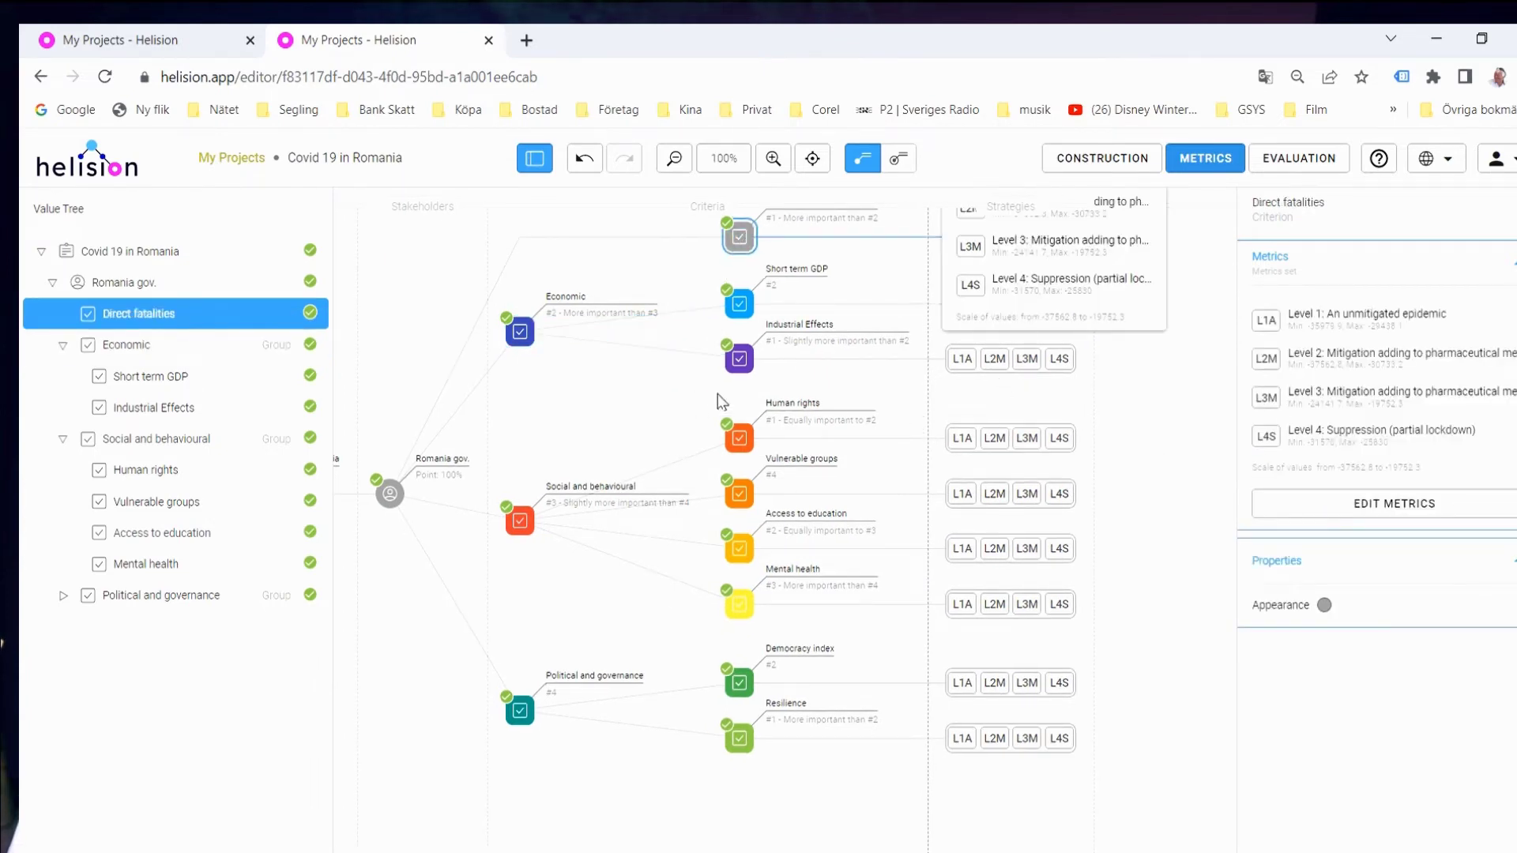
drag(811, 383, 731, 507)
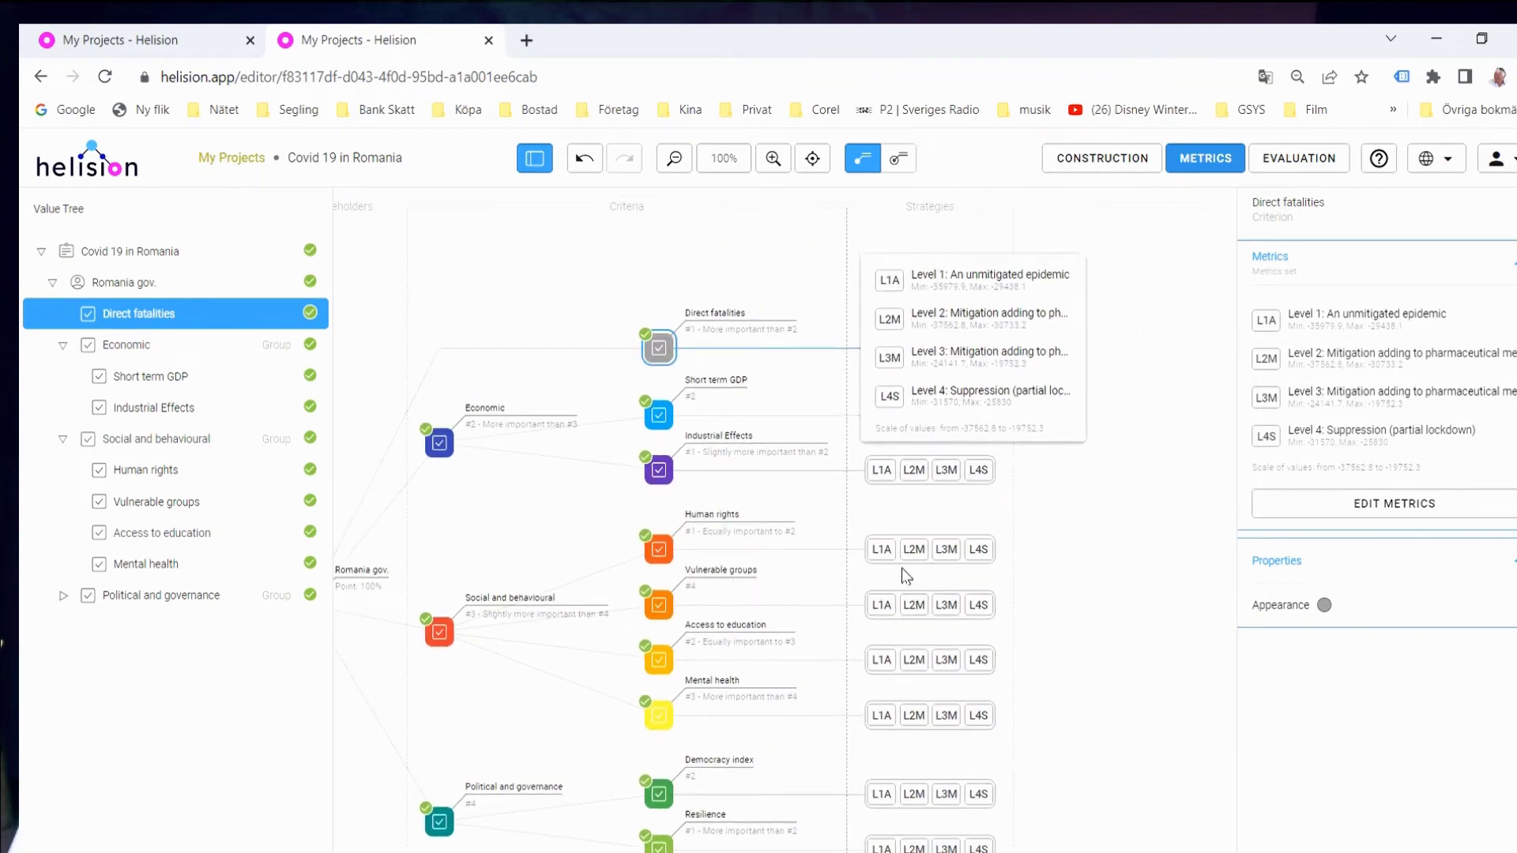
Step: Open the numerical input for Direct fatalities and examine its preference direction and the interval values of the four strategies
click(1356, 510)
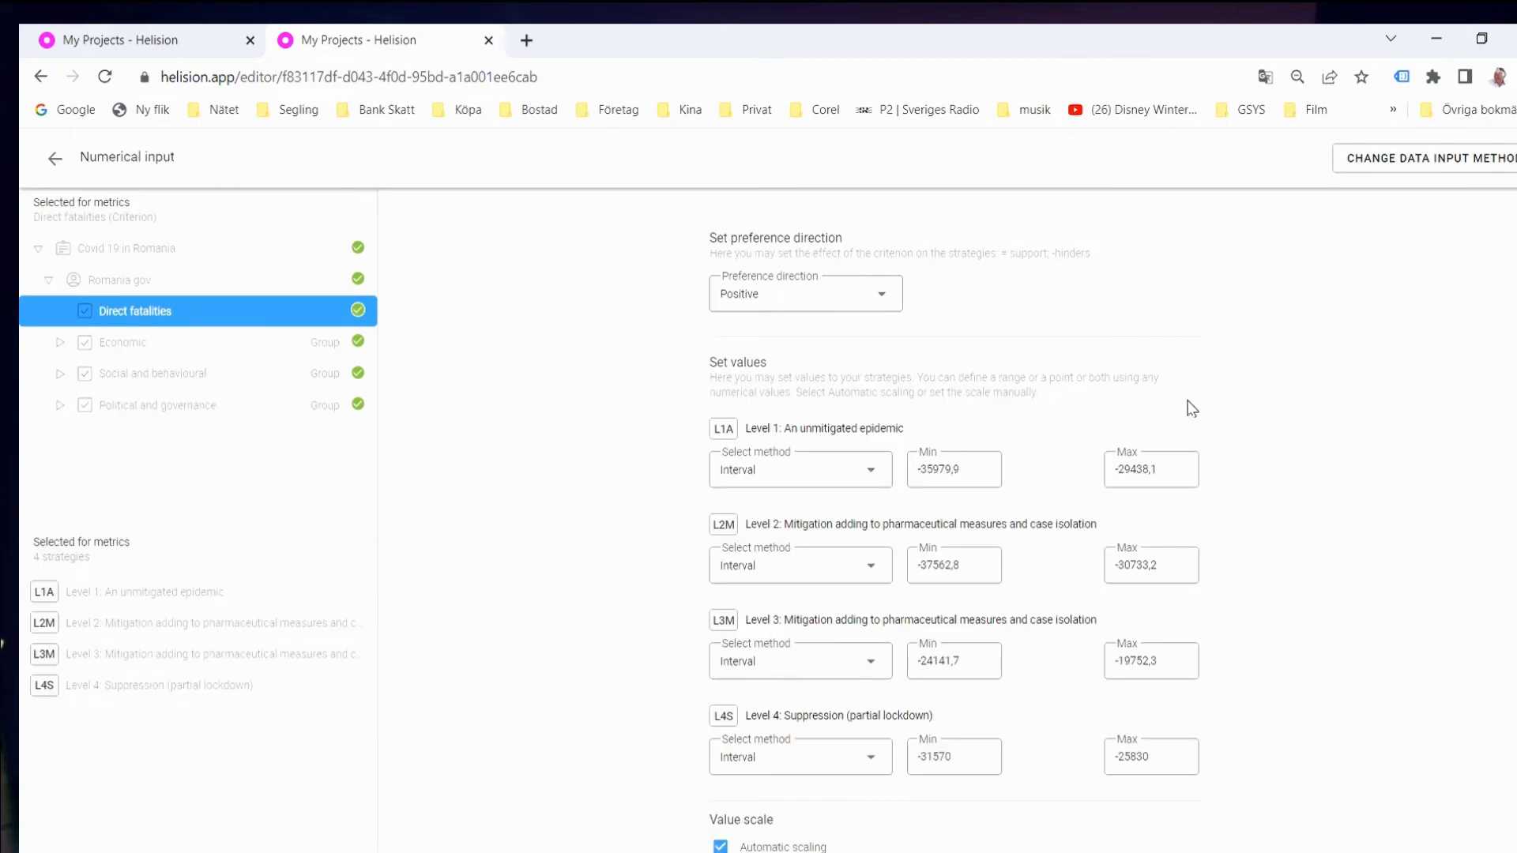
click(1293, 393)
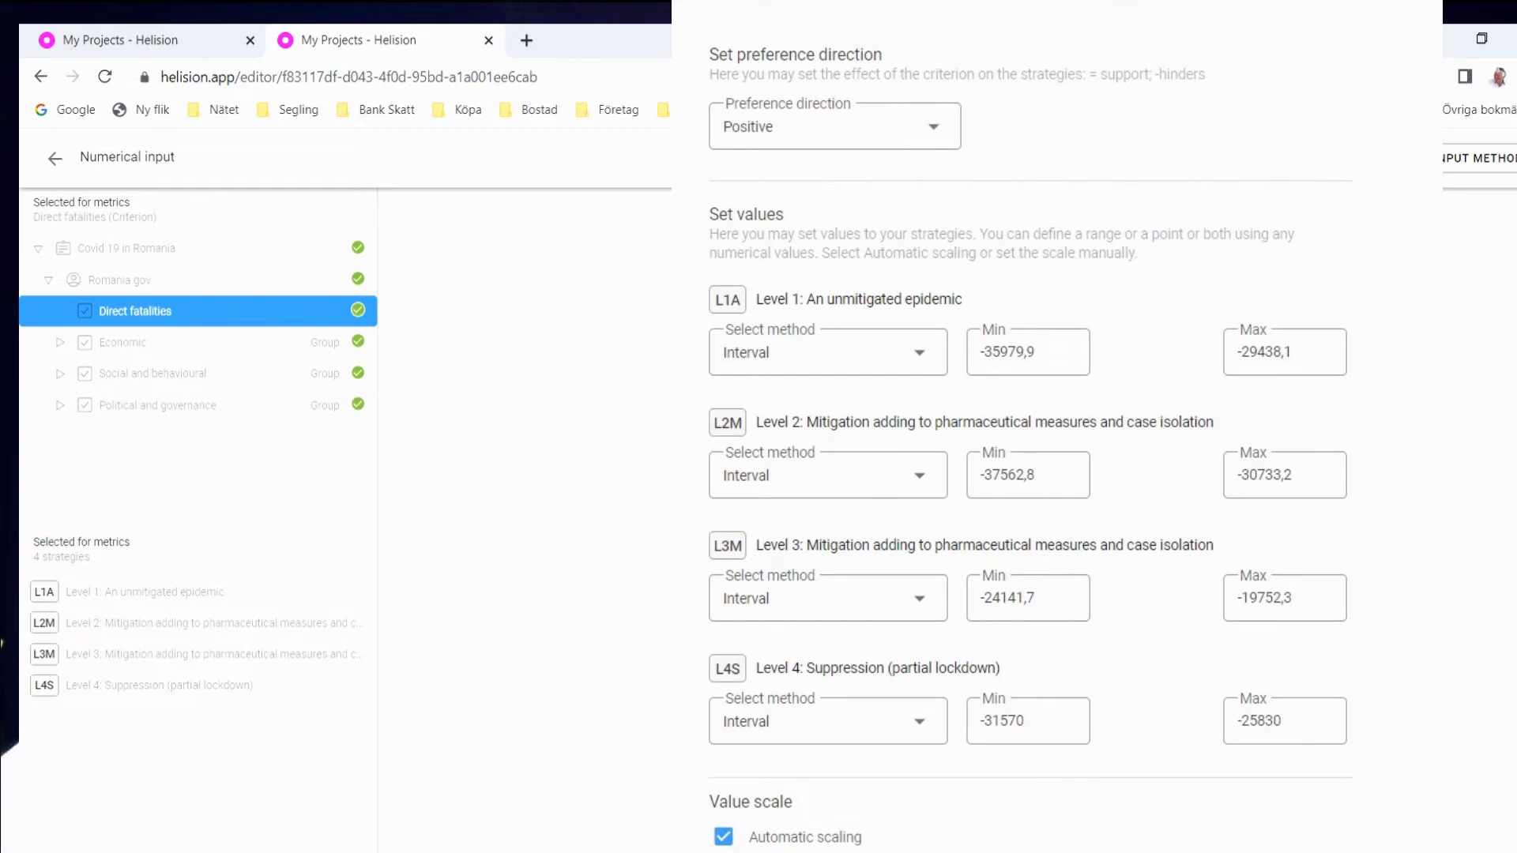
scroll(198, 395, down, 2)
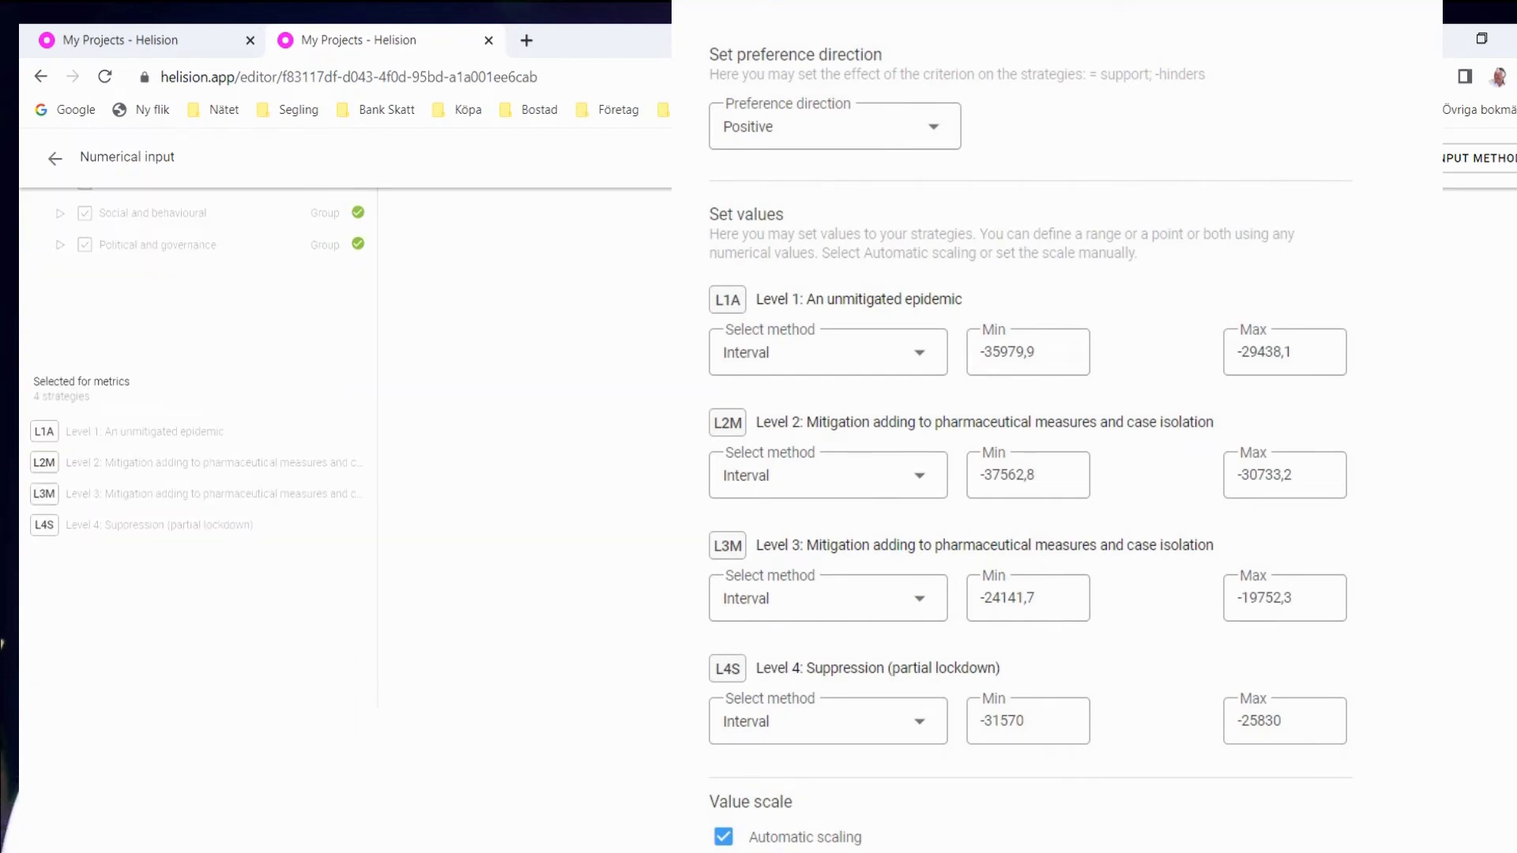
scroll(197, 396, up, 2)
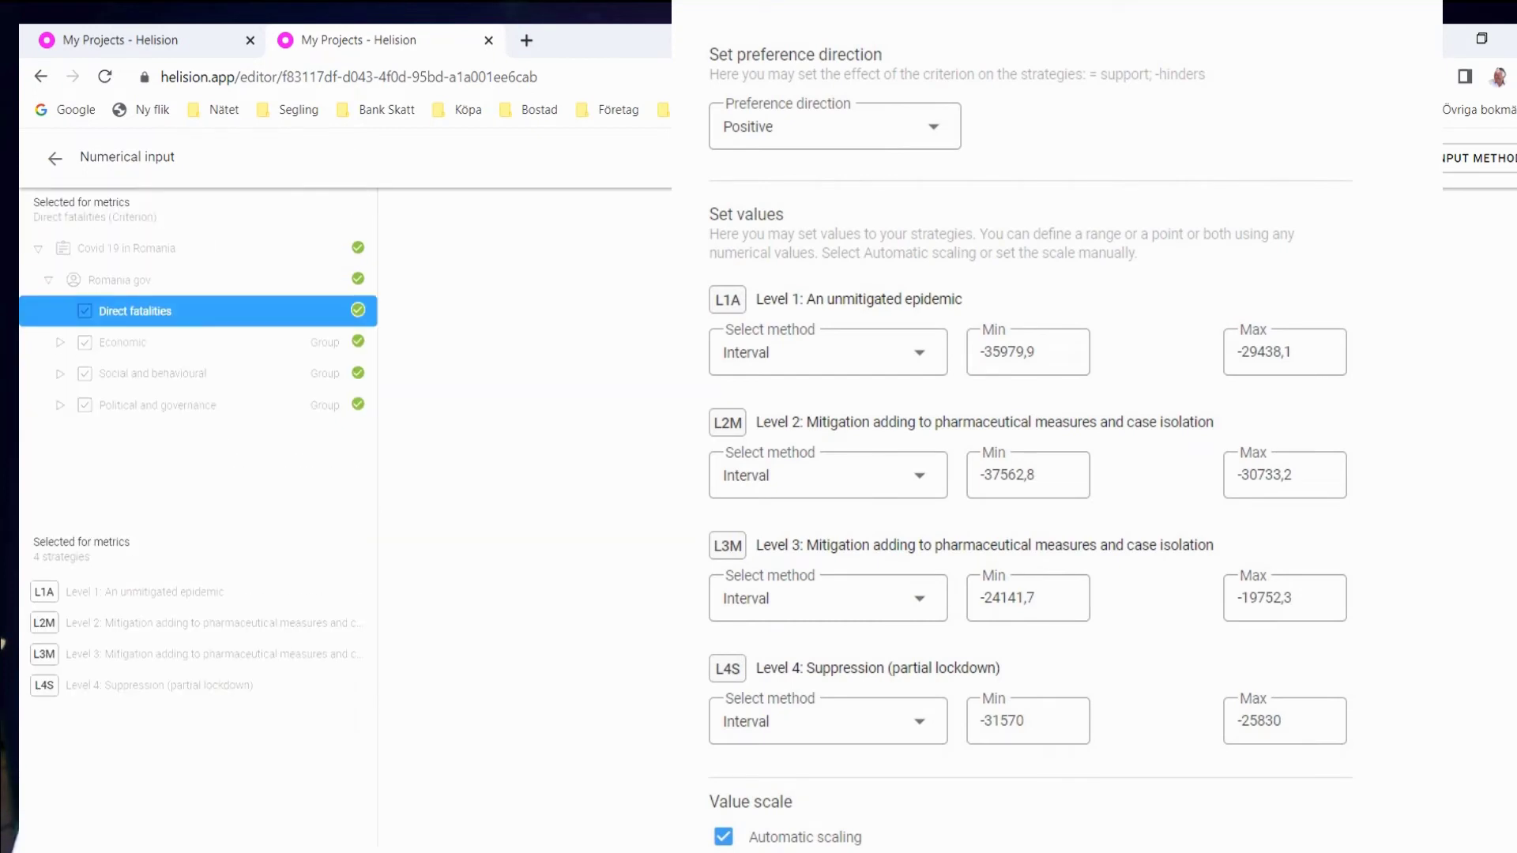
scroll(198, 395, down, 2)
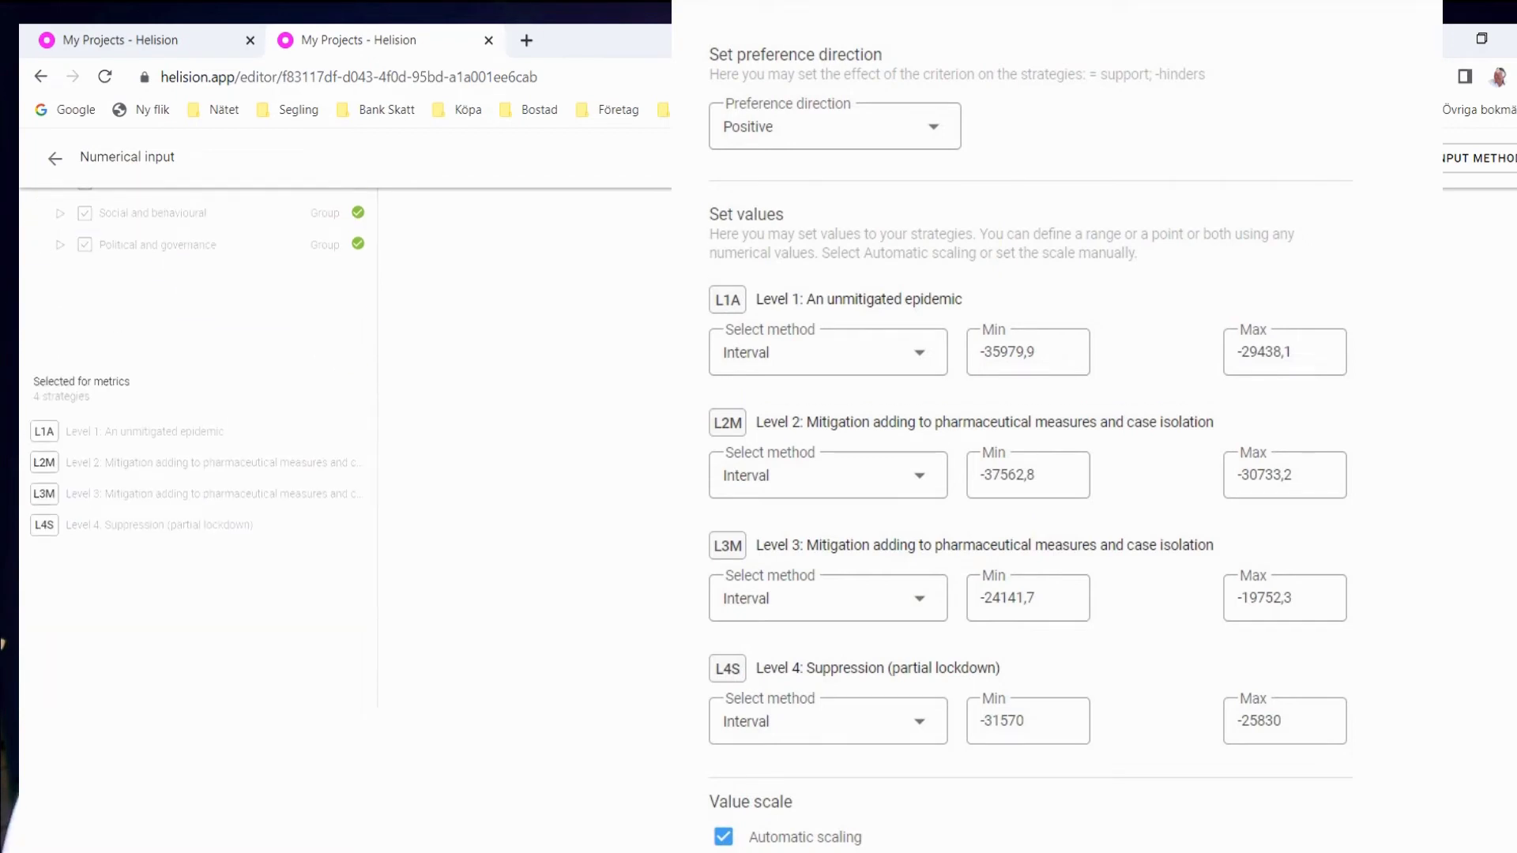
Step: Try the Point, Interval, and Interval and point methods for the Level 1 strategy under Direct fatalities, and discard the changes
scroll(197, 395, up, 2)
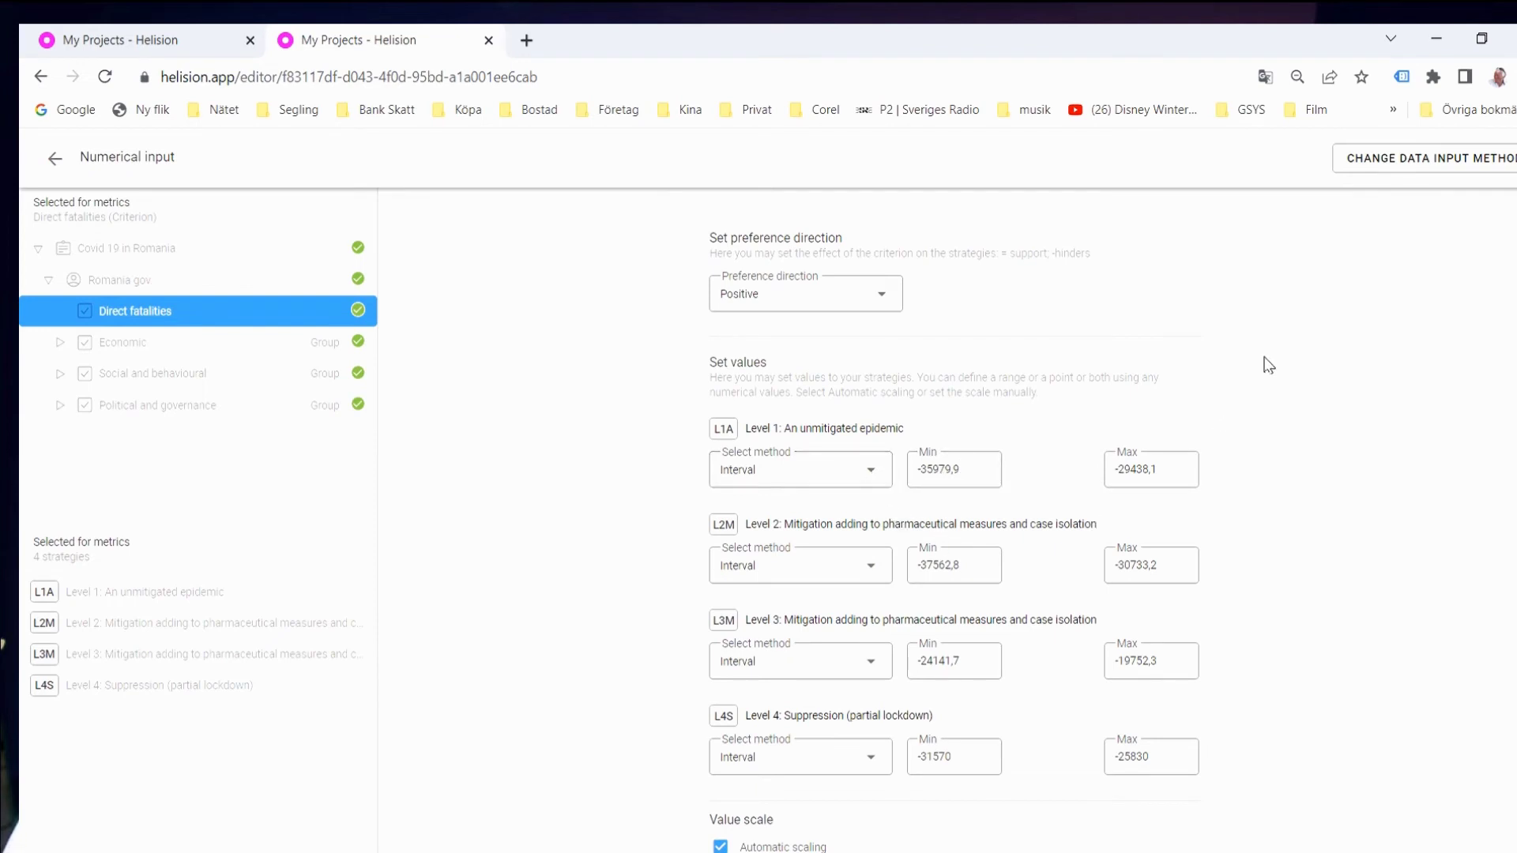
click(868, 467)
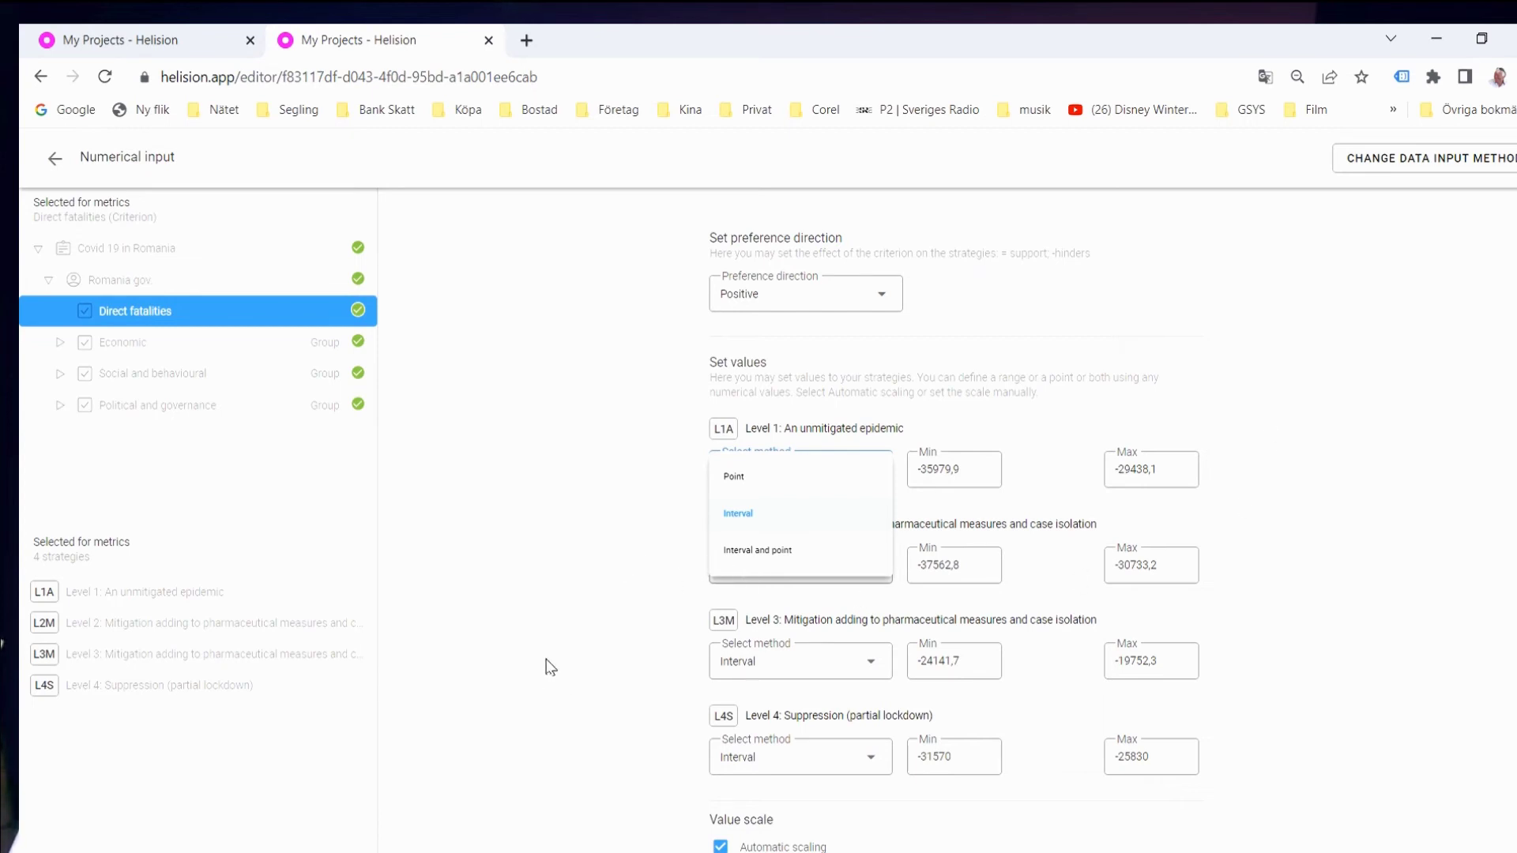
click(735, 489)
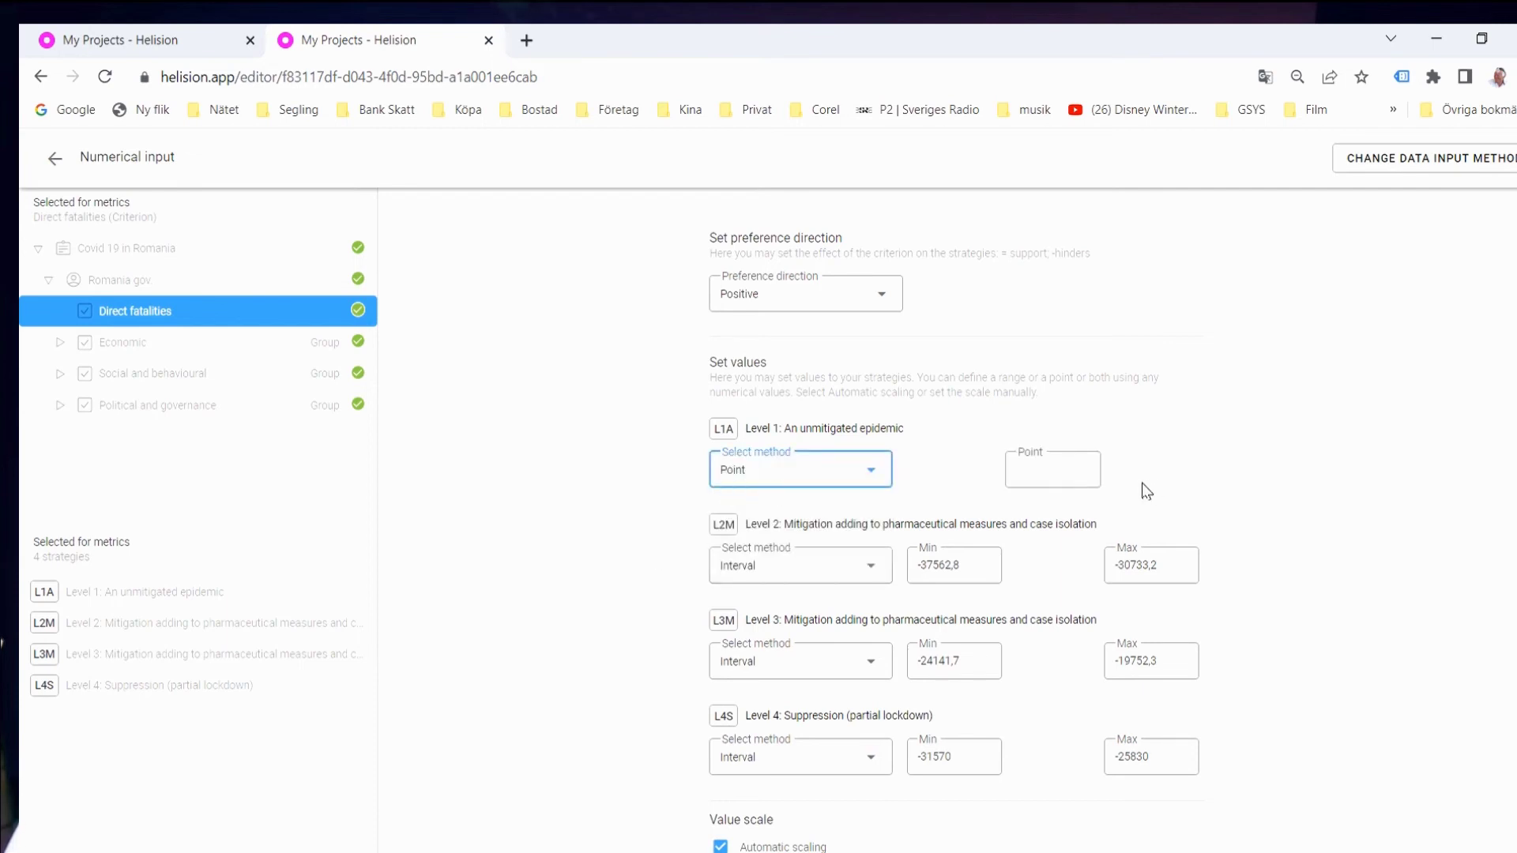
click(873, 472)
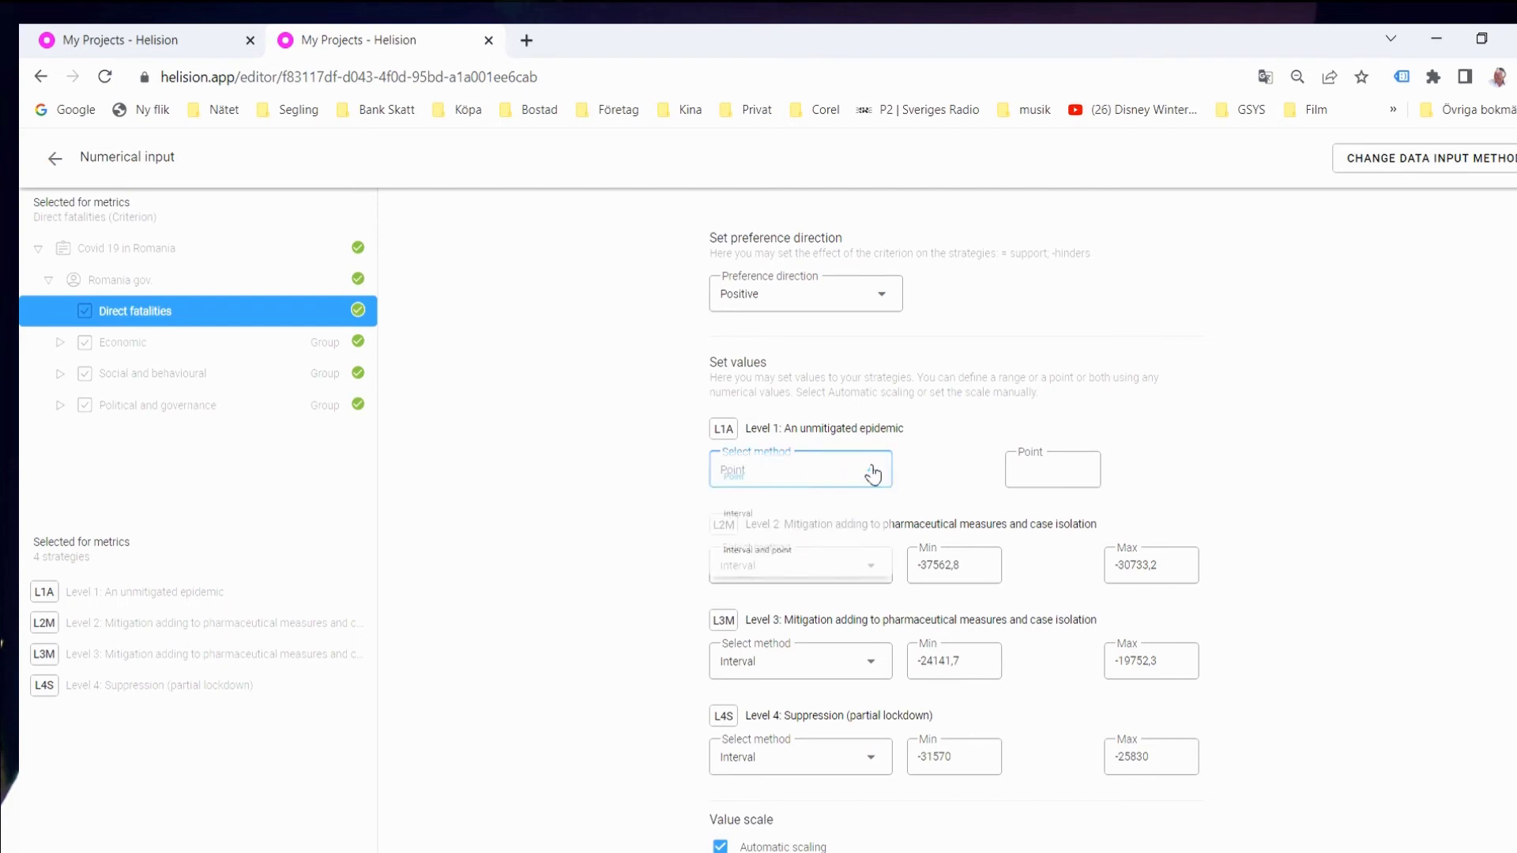
click(789, 515)
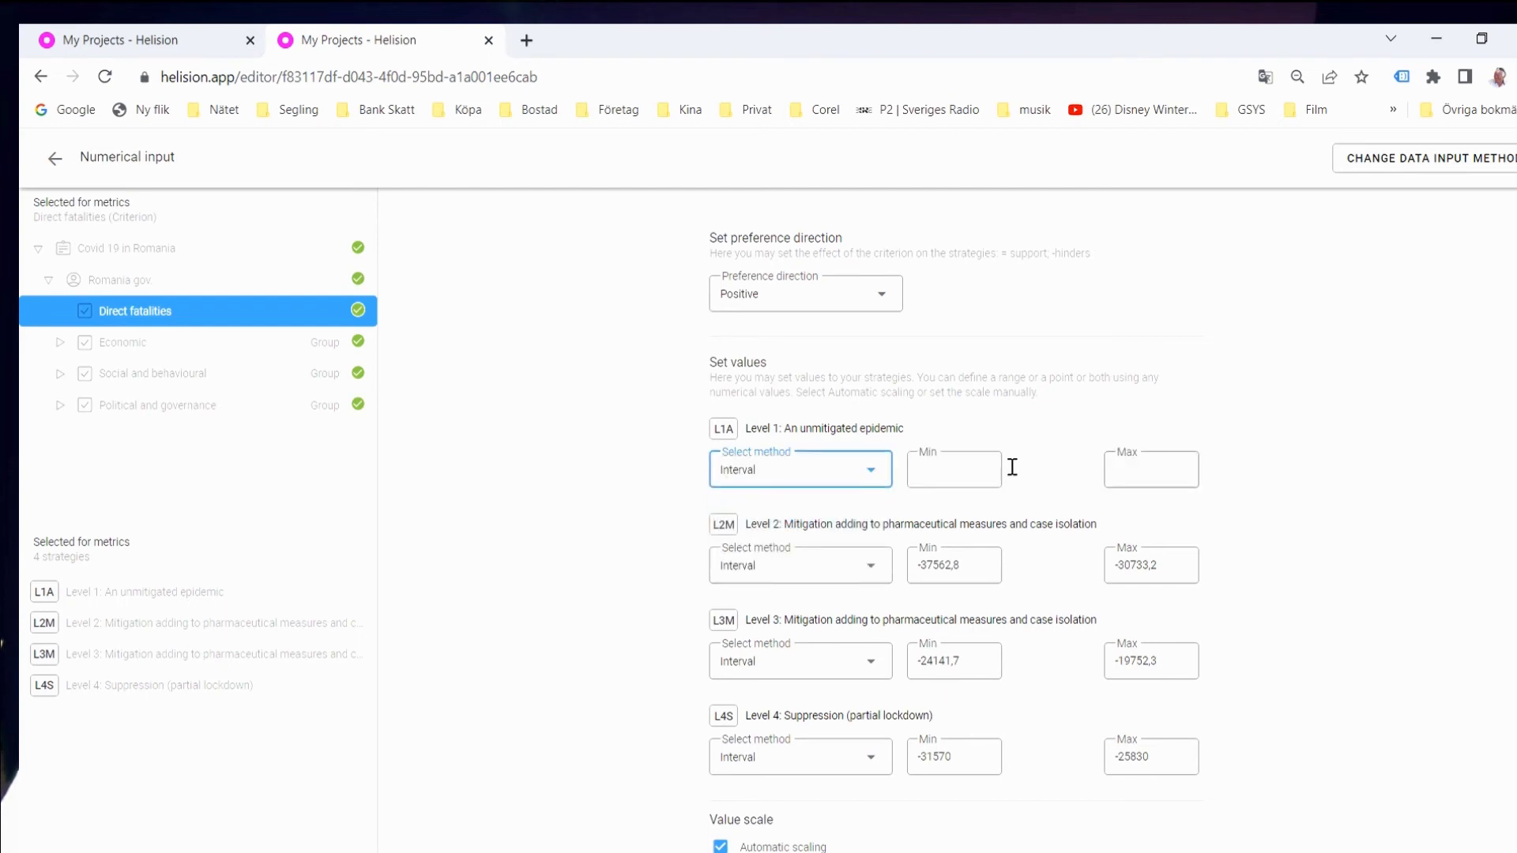
click(874, 477)
click(786, 550)
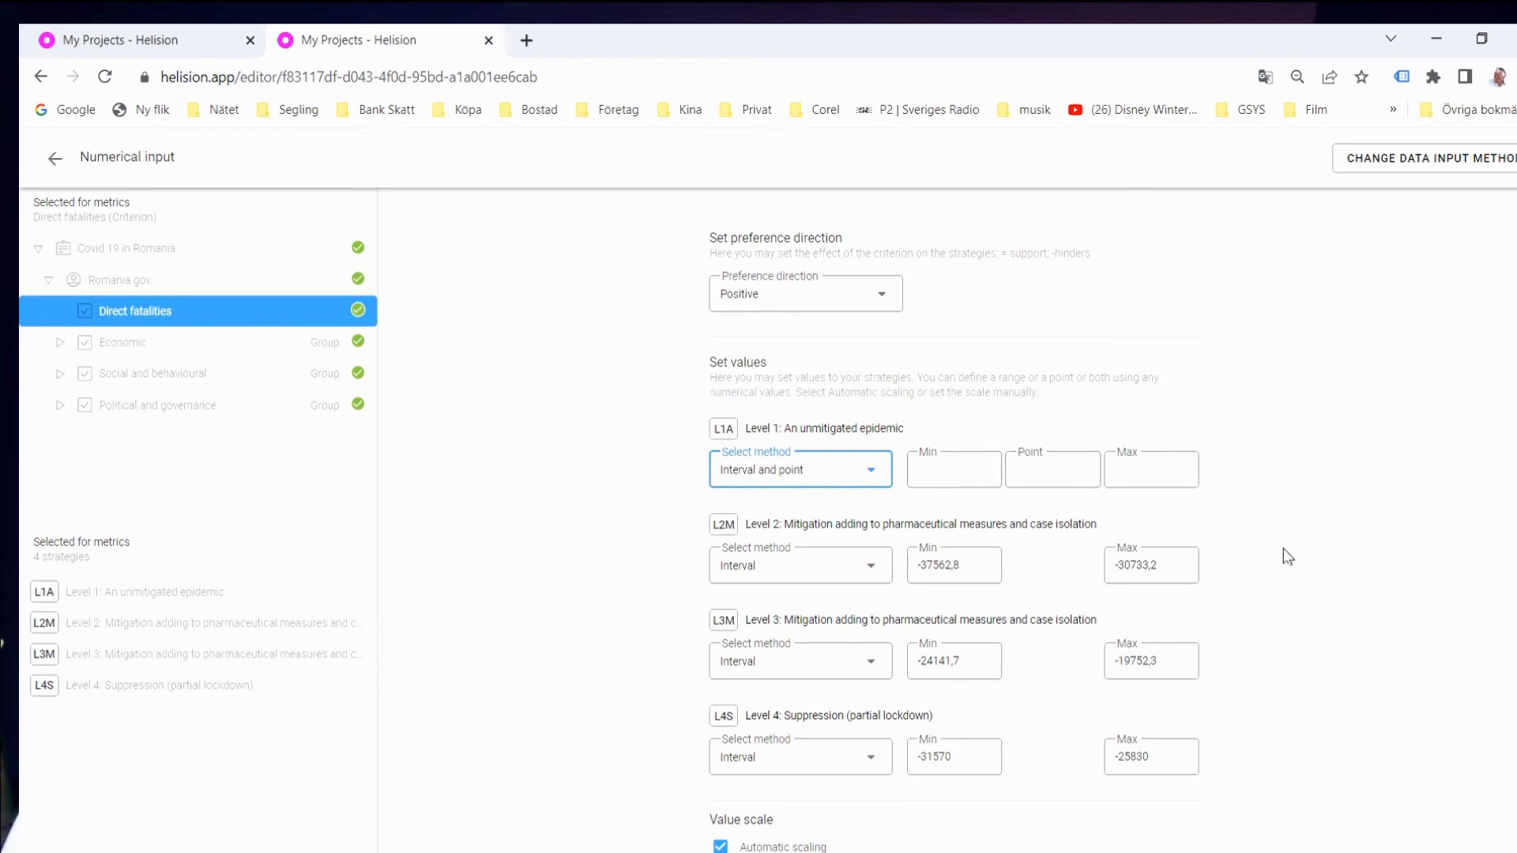
scroll(1284, 555, down, 2)
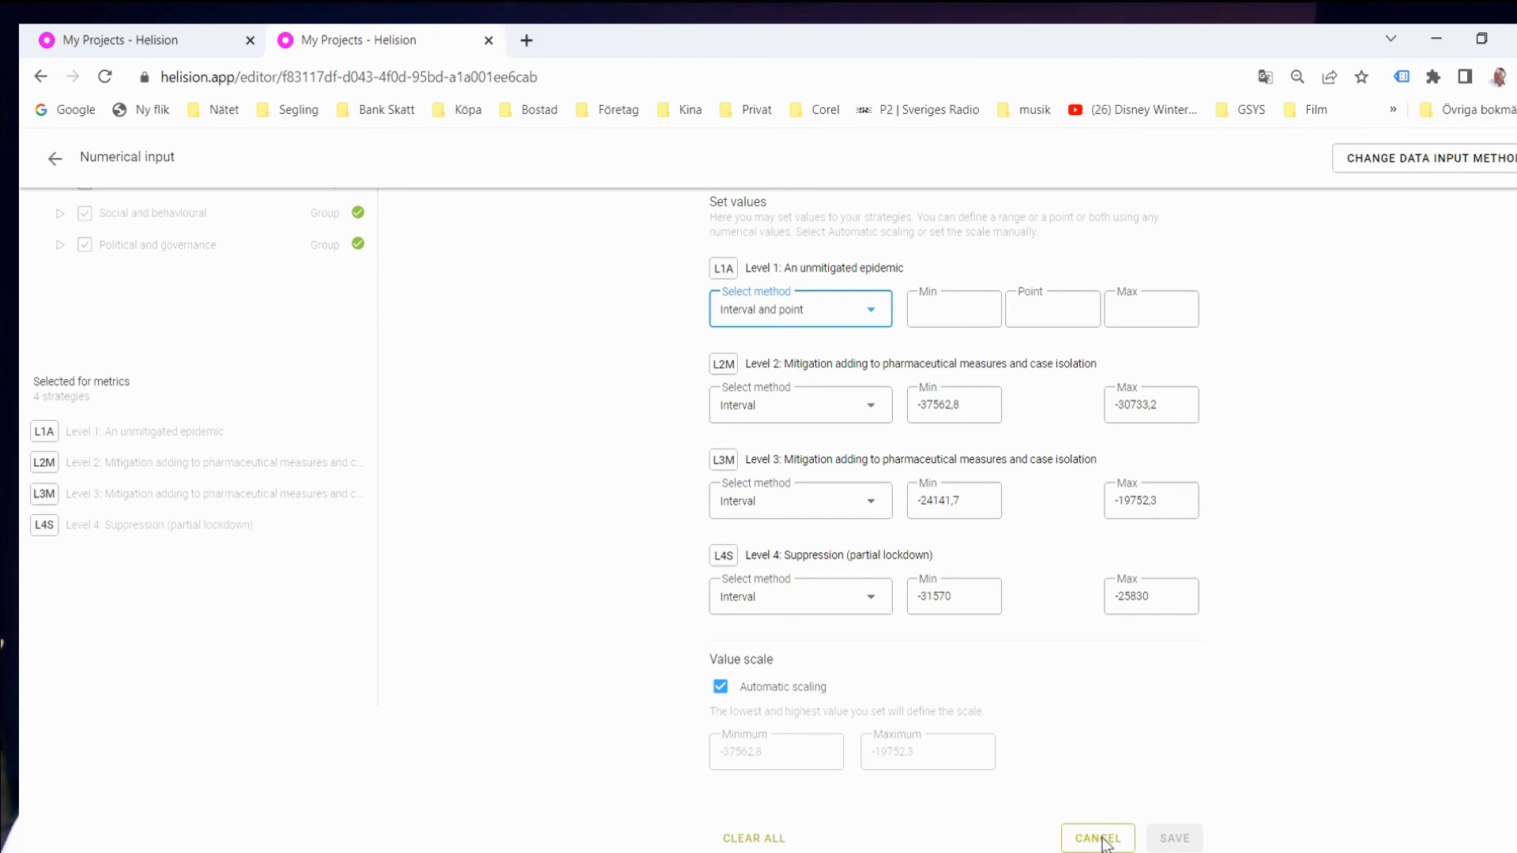
click(1105, 842)
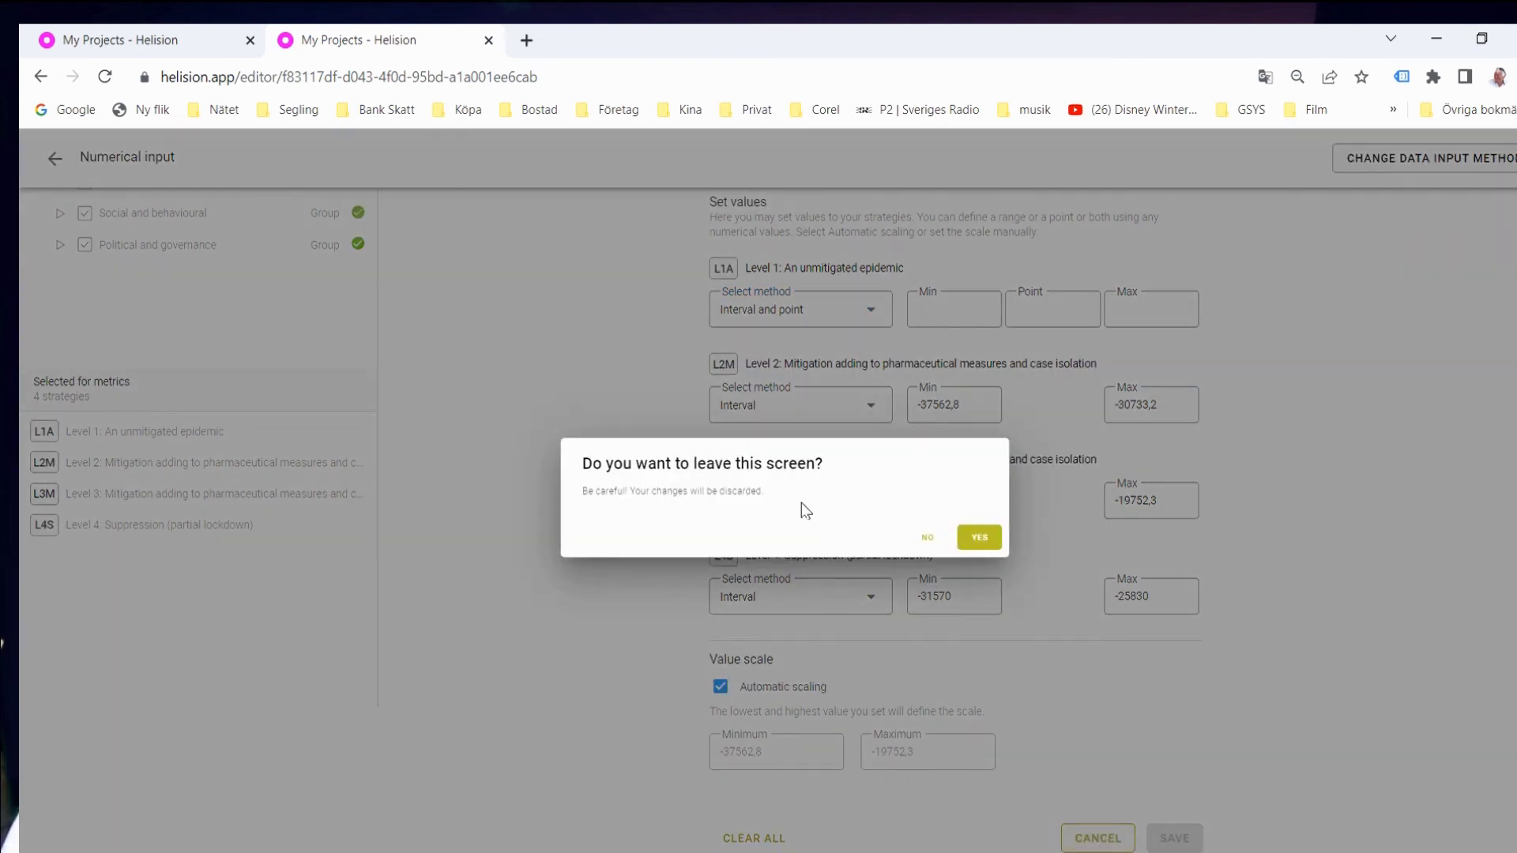
click(991, 539)
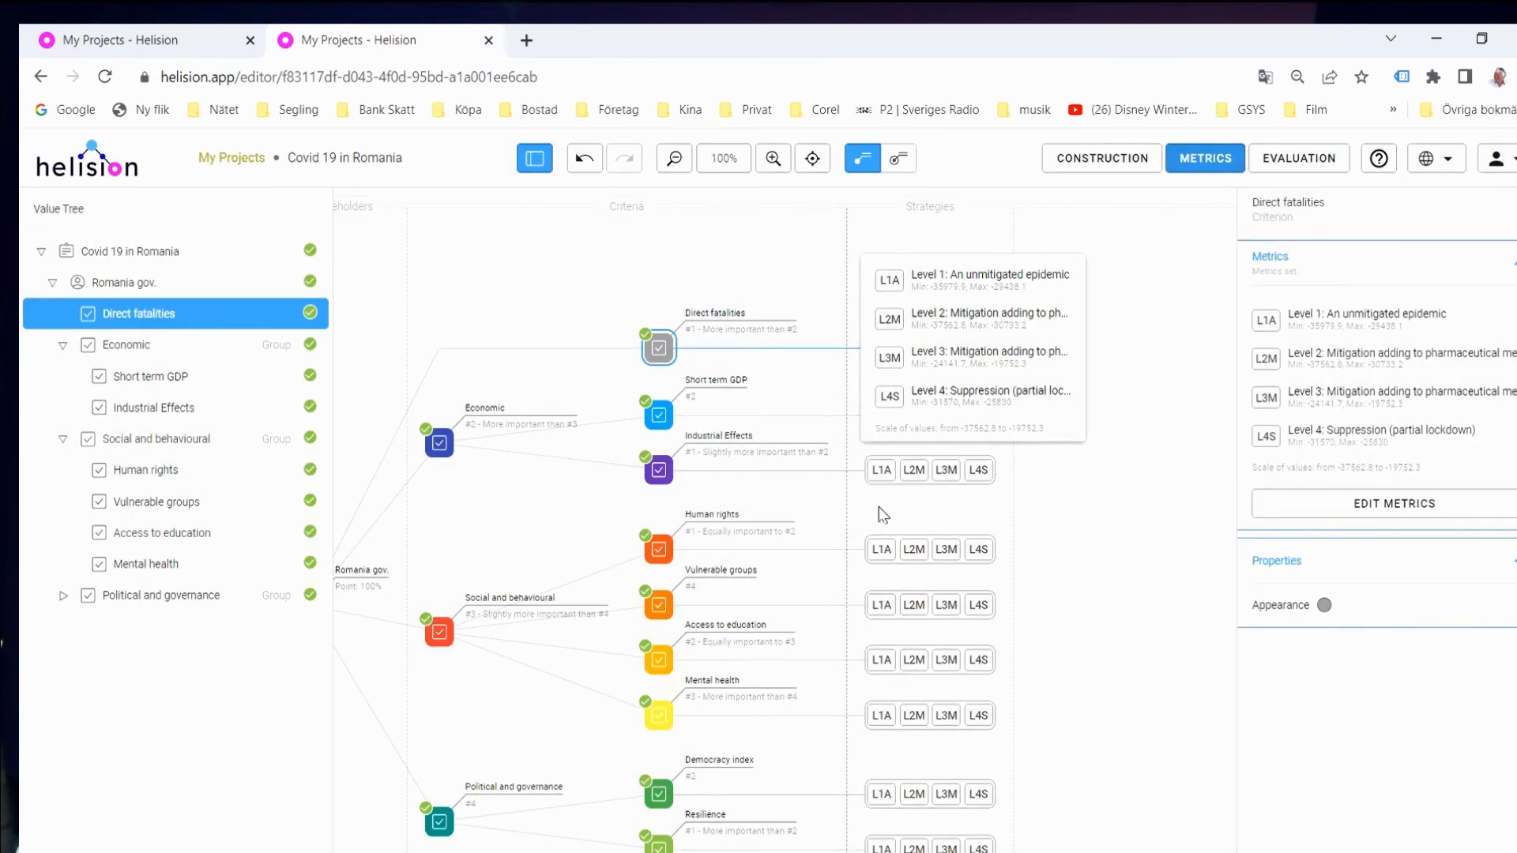
Step: Open the numerical input for the Resilience criterion and examine its preference direction, the strategies' point values and the value scale
drag(779, 485, 812, 403)
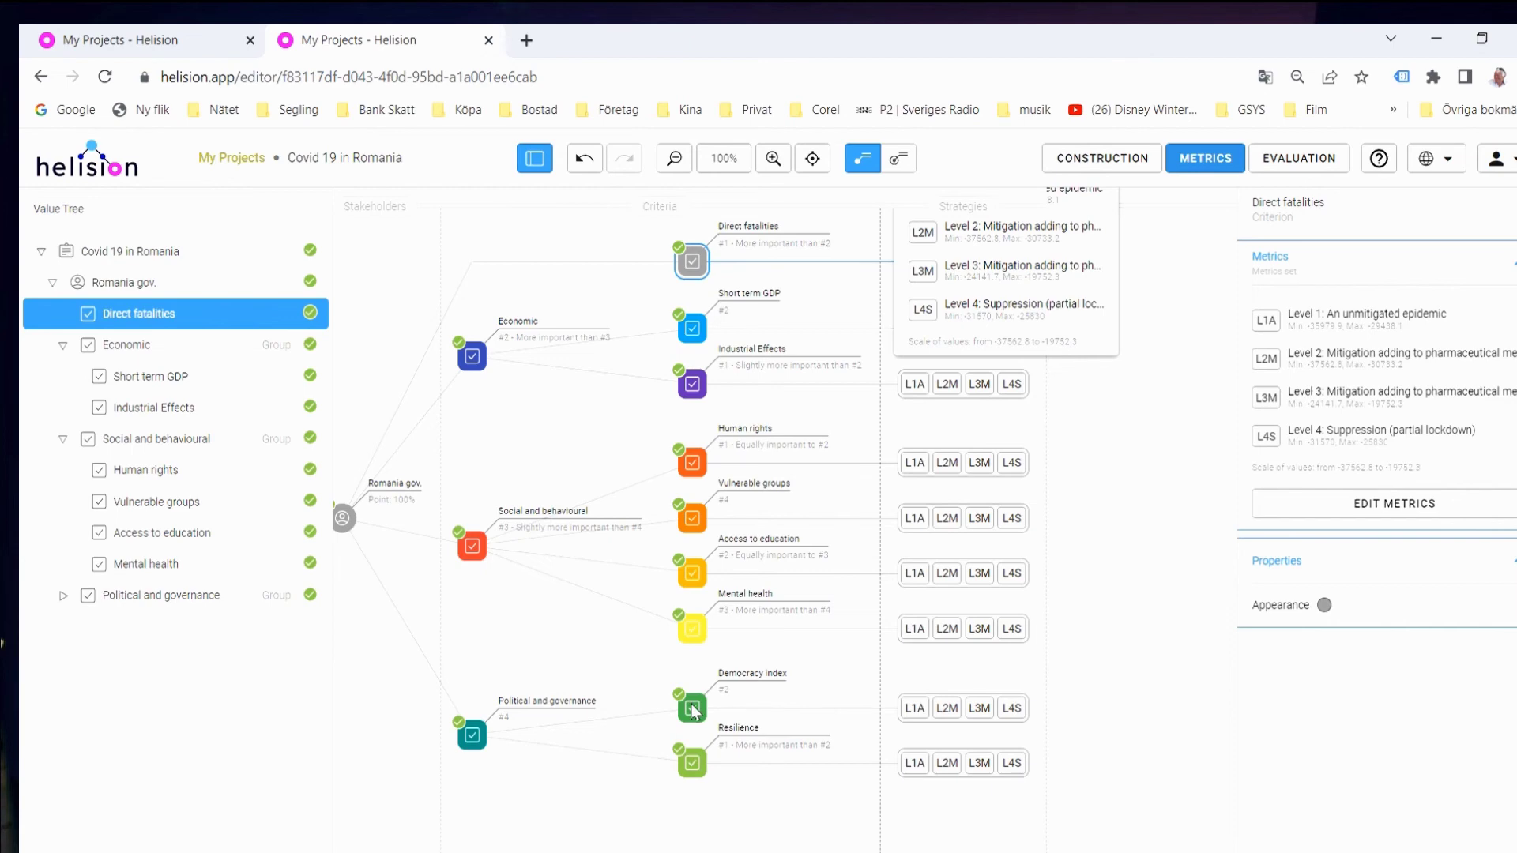
click(696, 764)
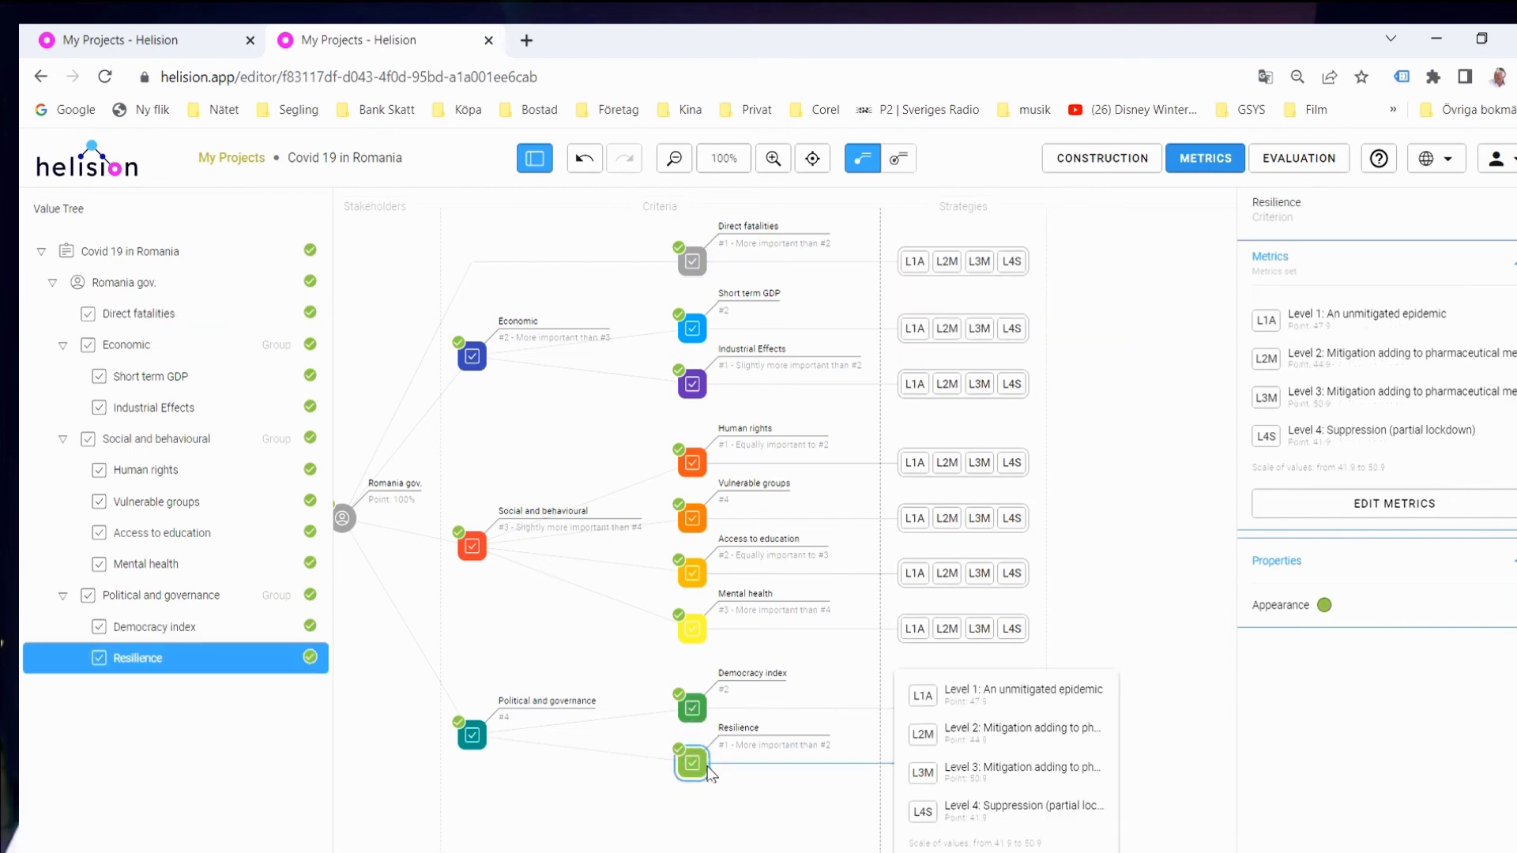
click(1316, 502)
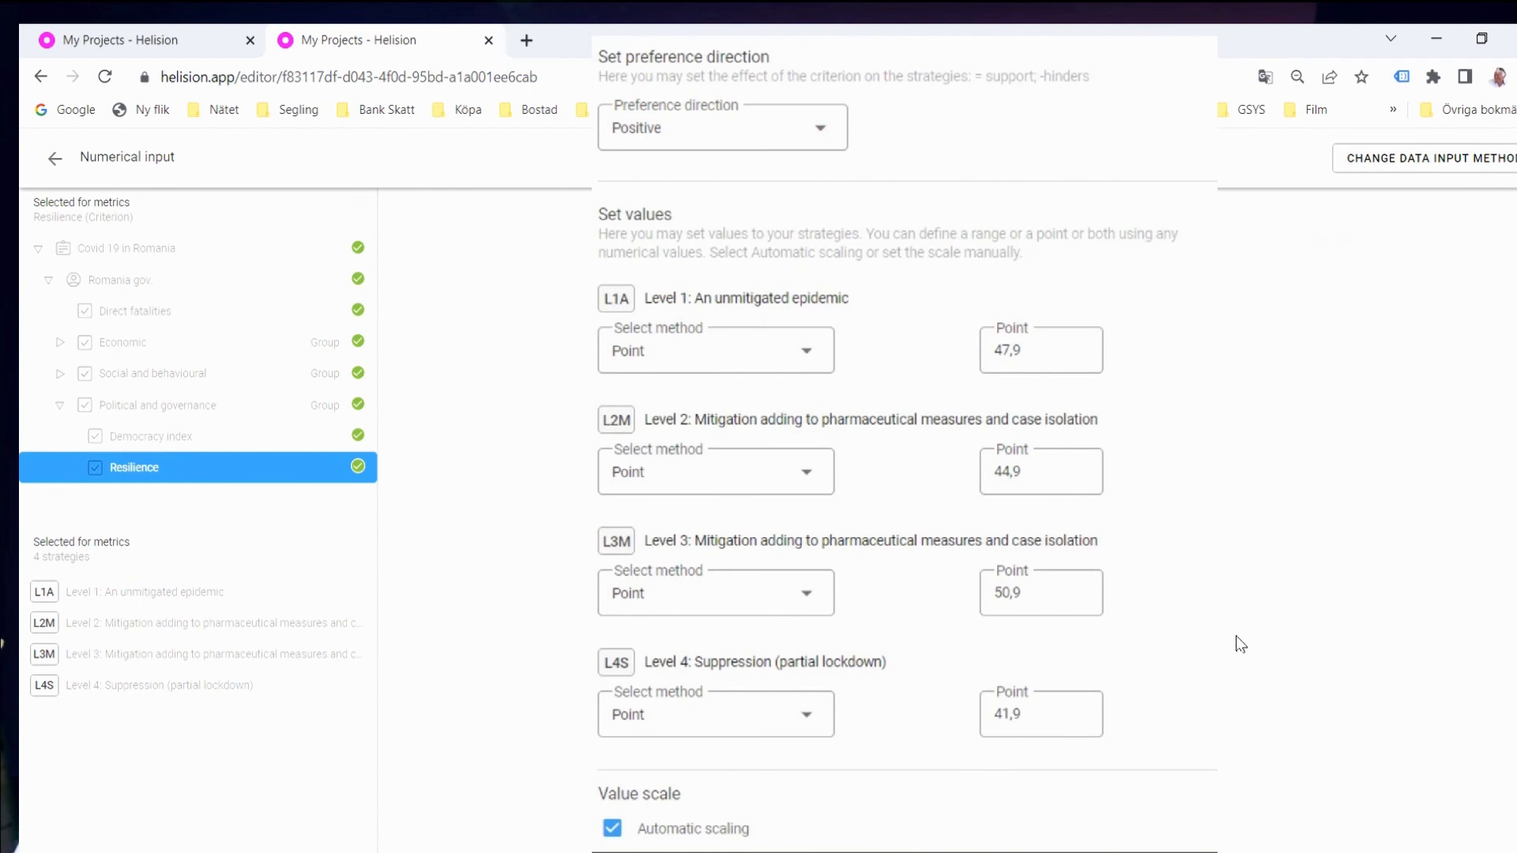
scroll(1229, 590, down, 2)
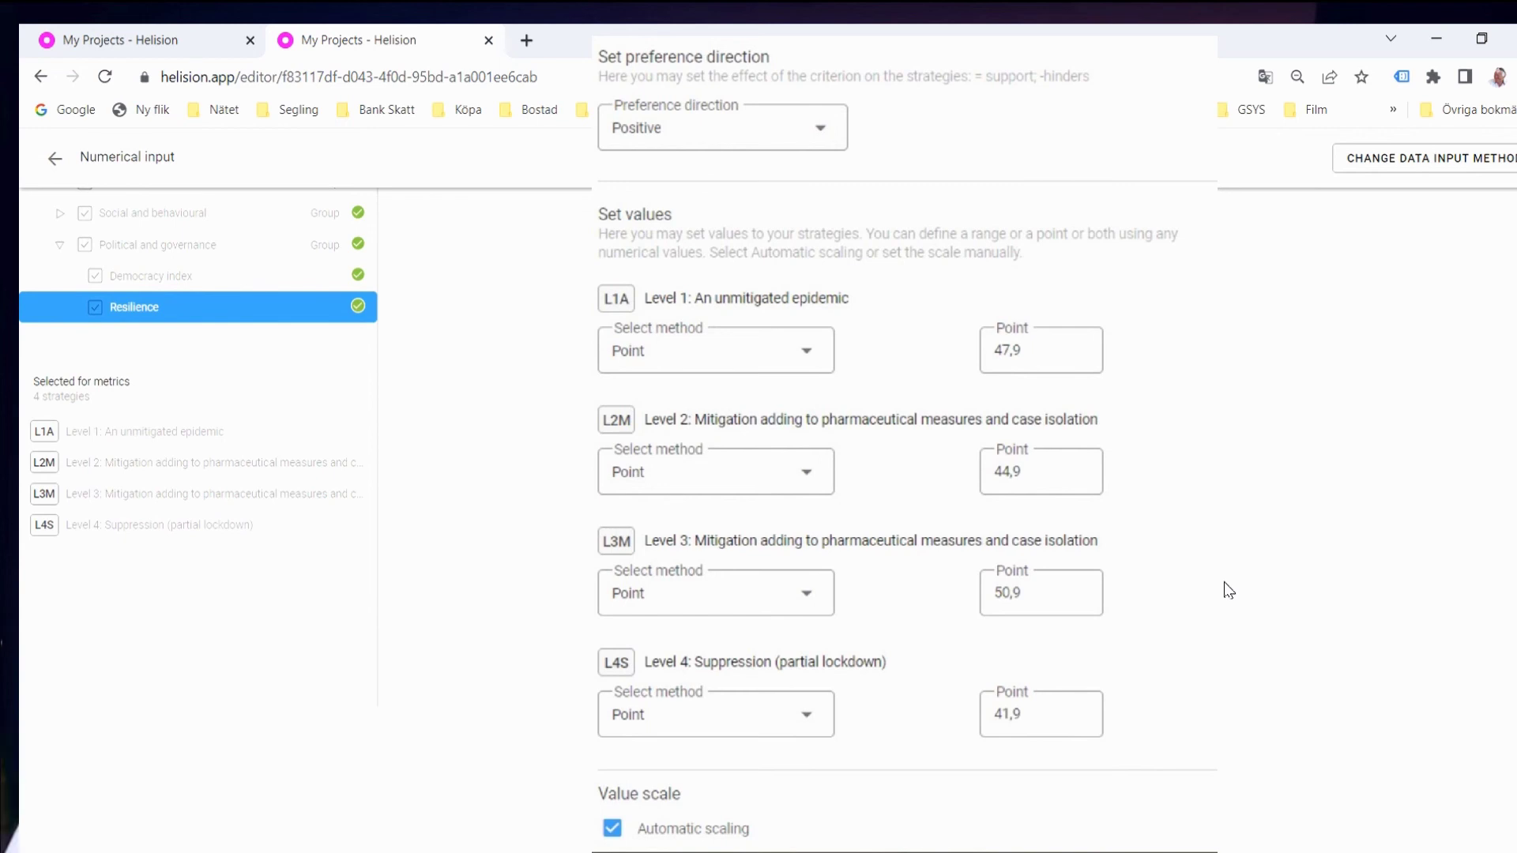
scroll(1229, 590, up, 2)
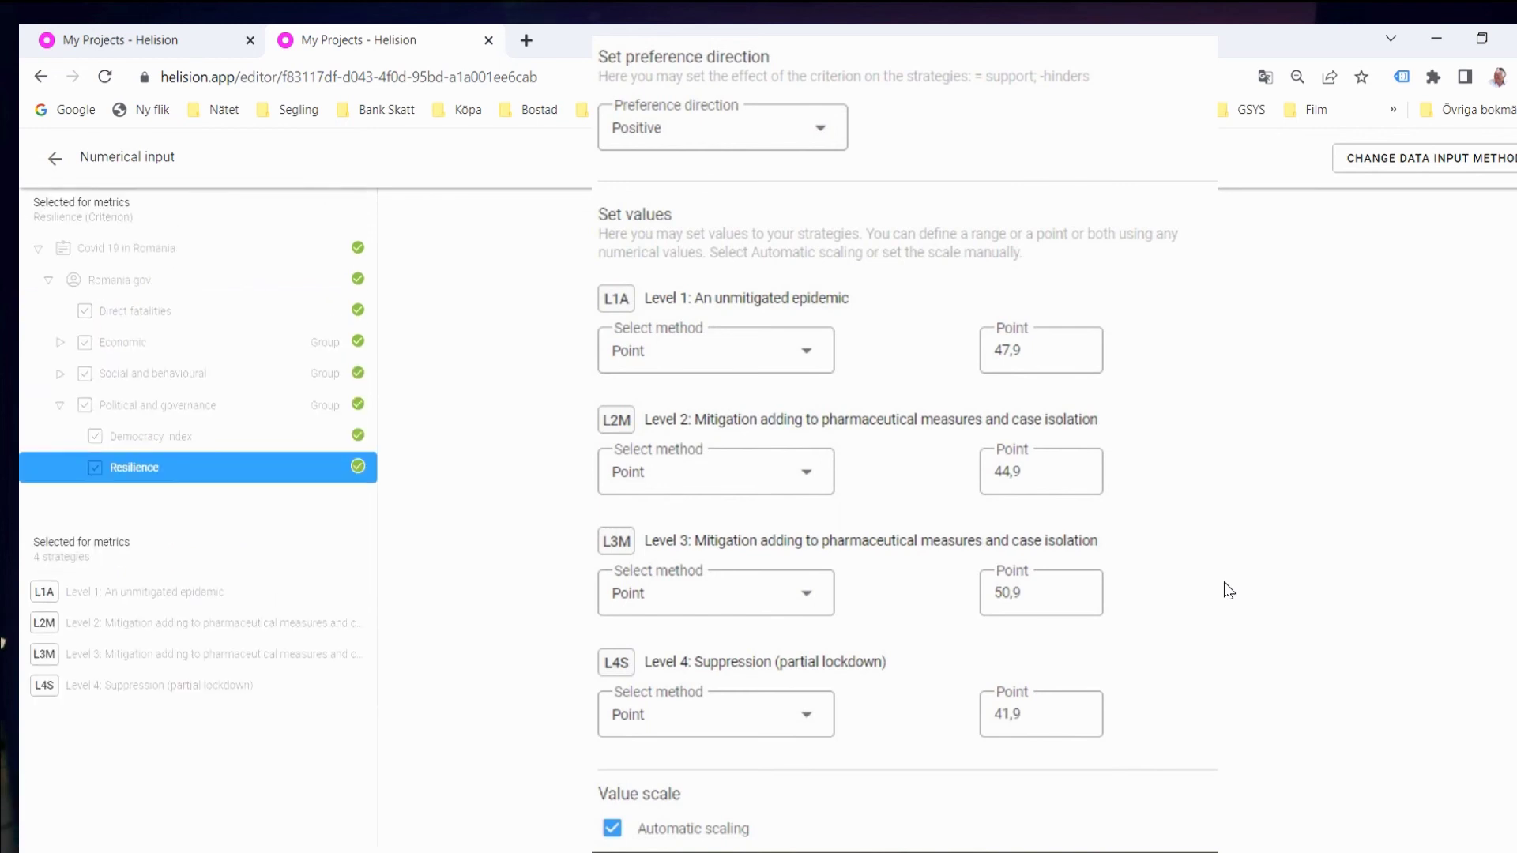
scroll(1229, 590, down, 2)
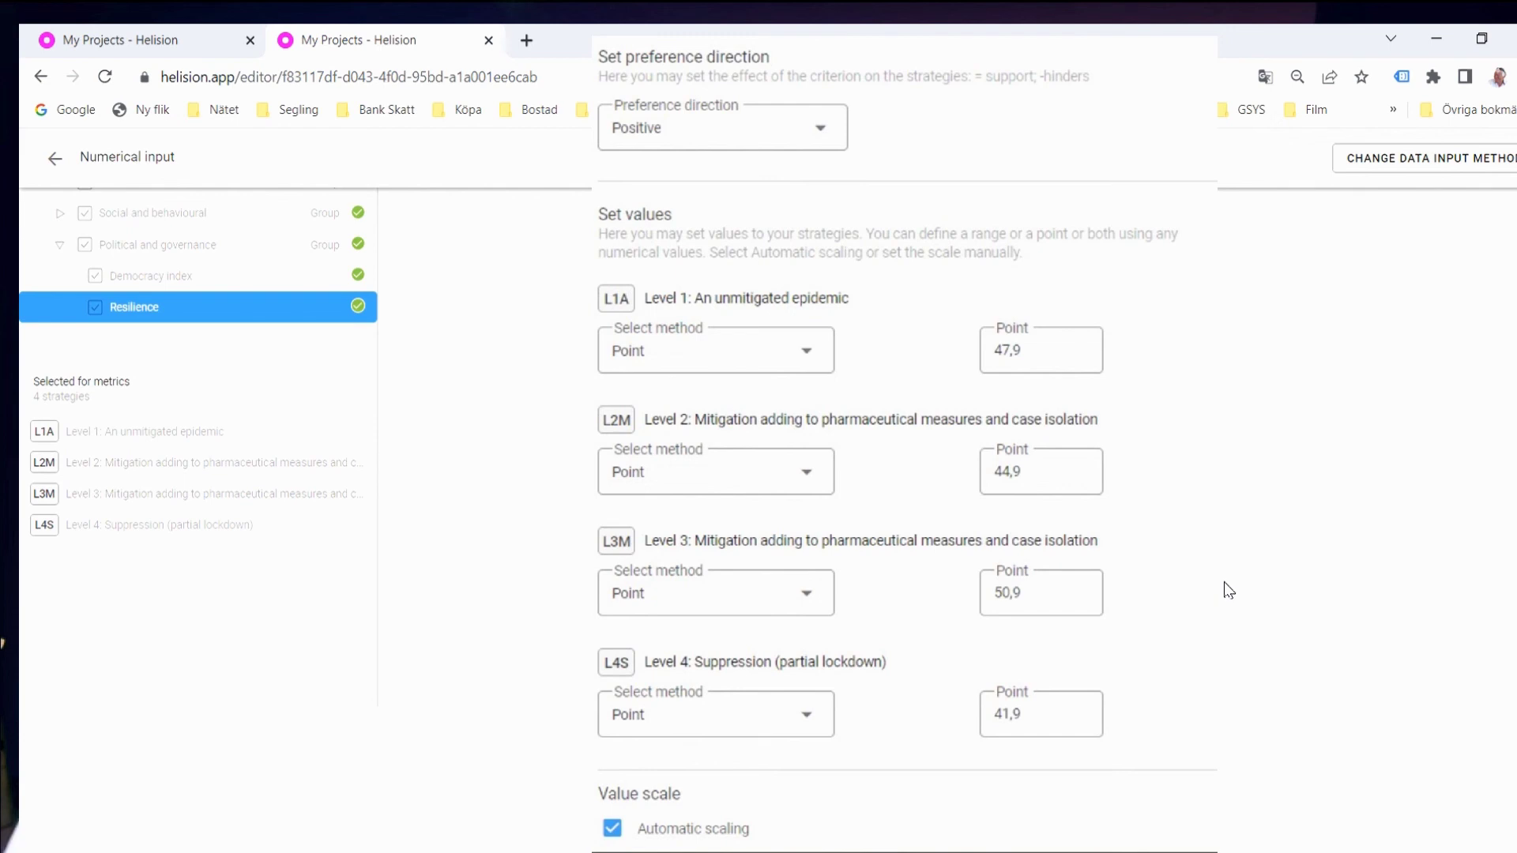